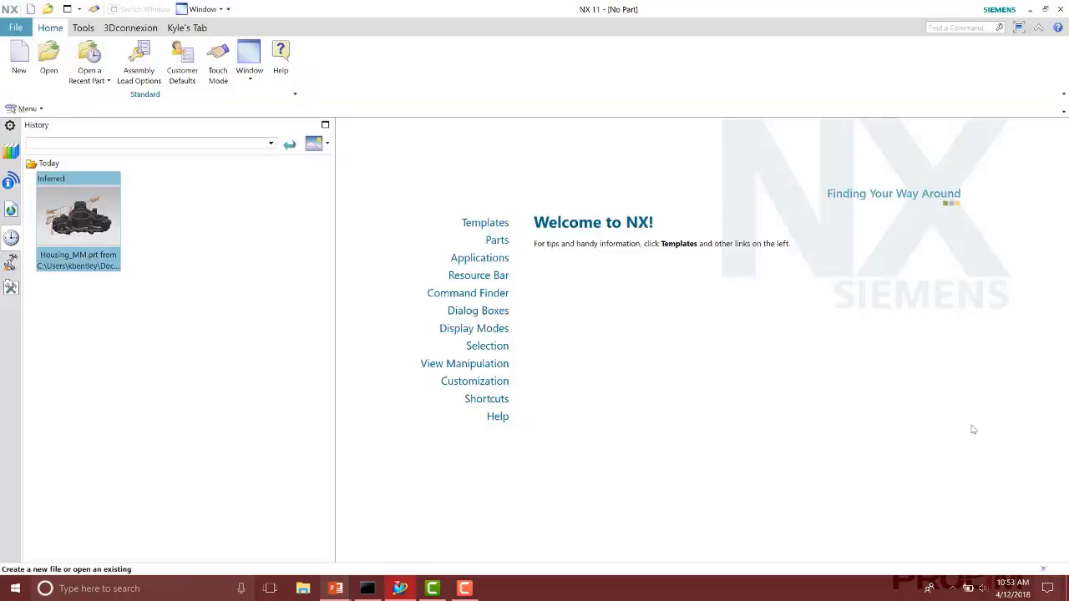
Step: Open Housing_MM.prt from history and start a new inspection setup from the Sheffield RL50 TC CMM template
double_click(115, 235)
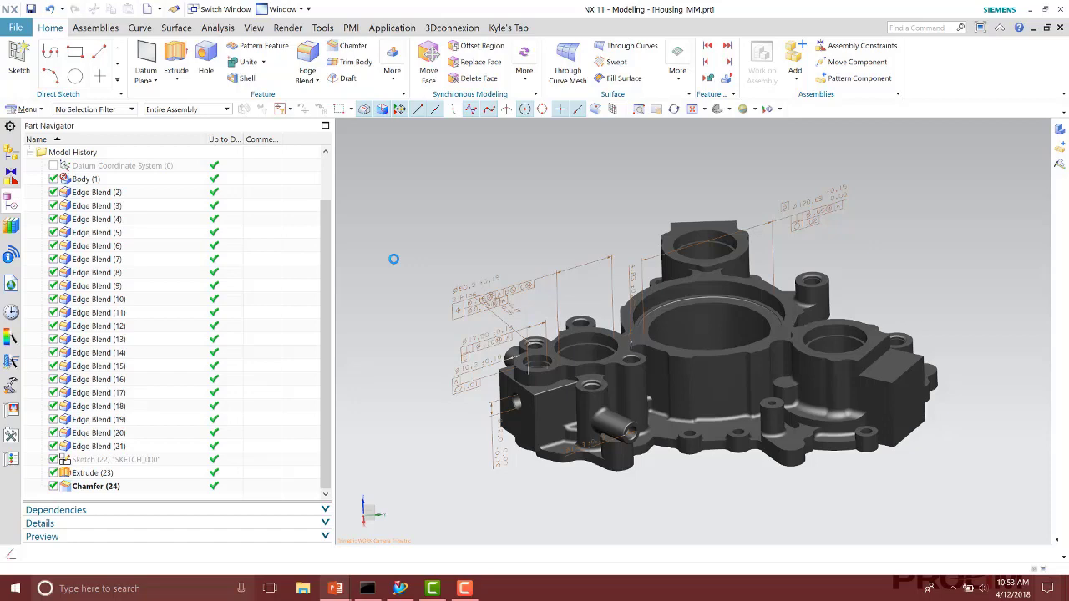
left_click(16, 28)
left_click(15, 27)
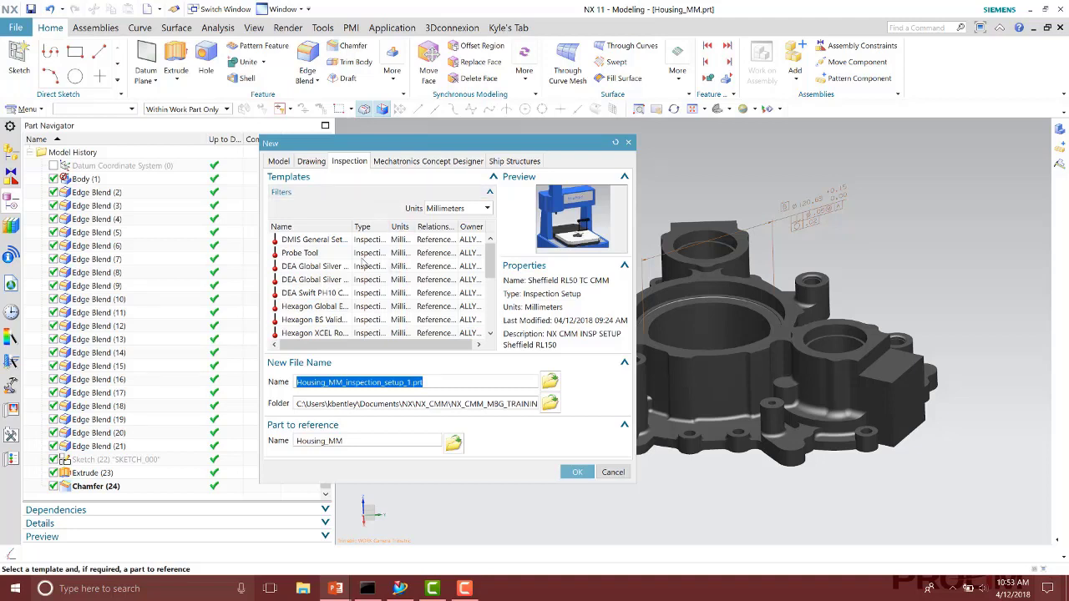
scroll(329, 259, "down", 1)
scroll(330, 259, "down", 2)
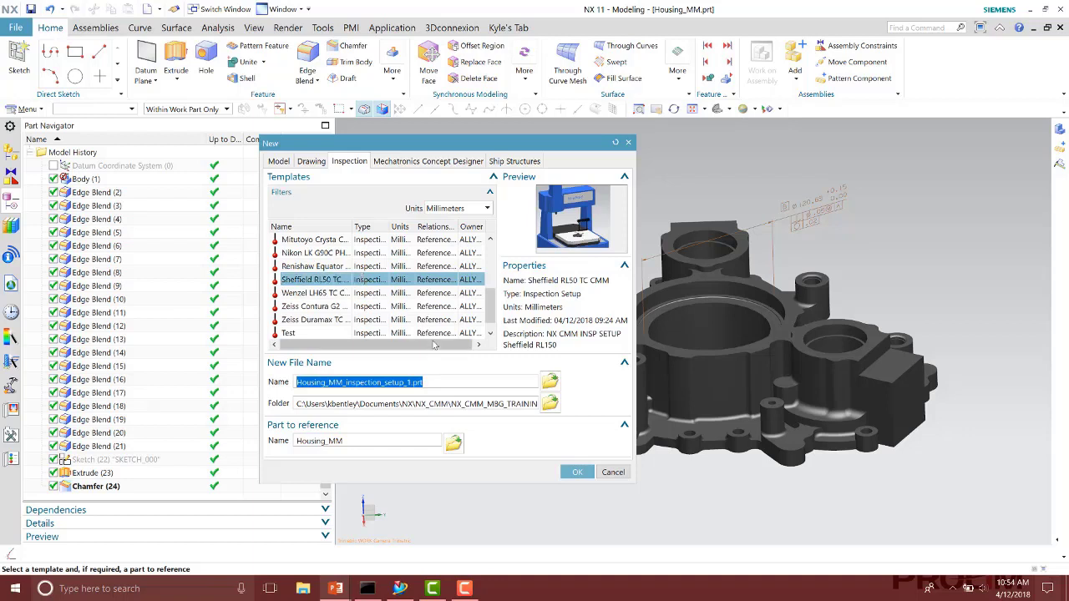
left_click(576, 472)
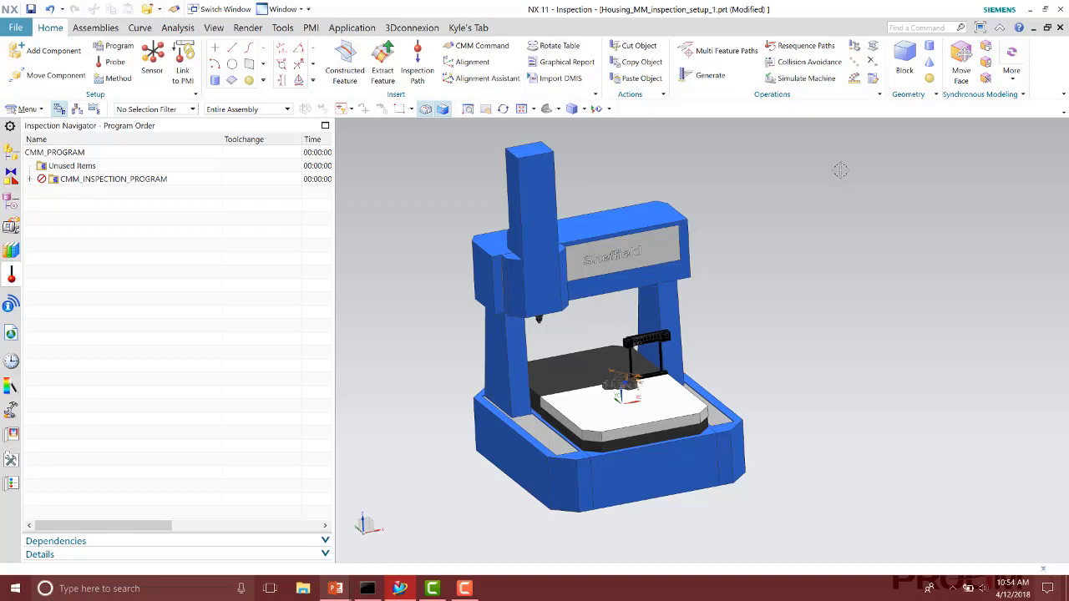
Step: Show the machine view and expand the TC_RACK pockets to reveal the three probes
left_click(76, 110)
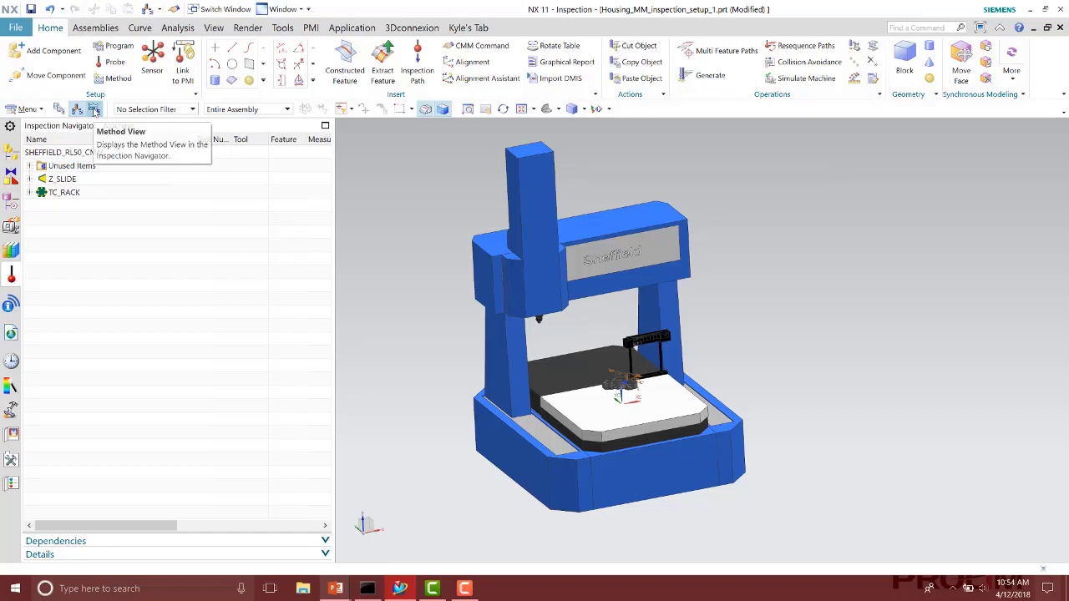
left_click(93, 109)
left_click(76, 109)
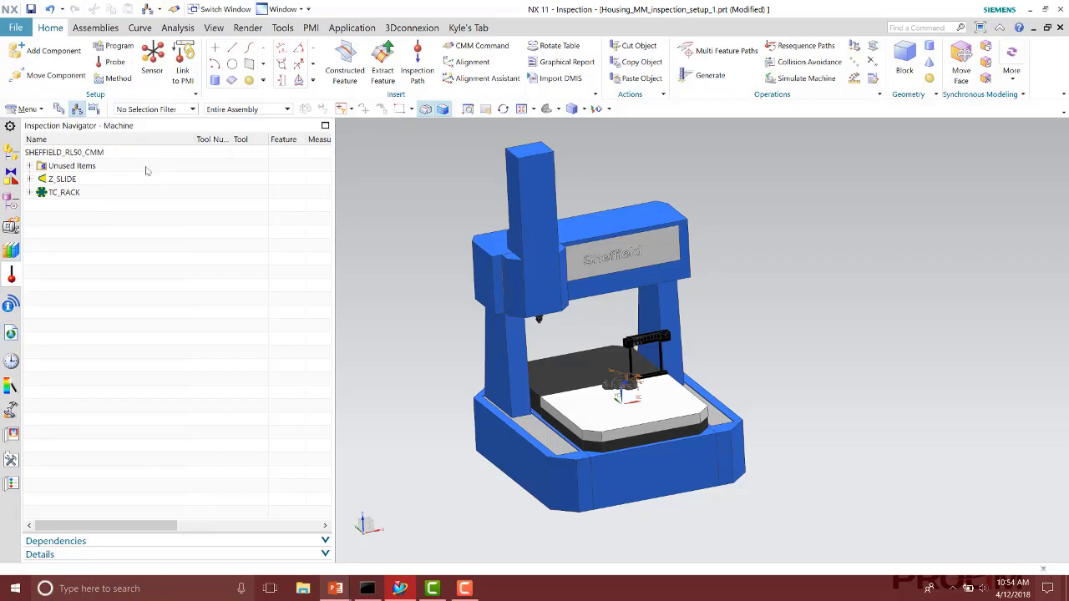
left_click(30, 193)
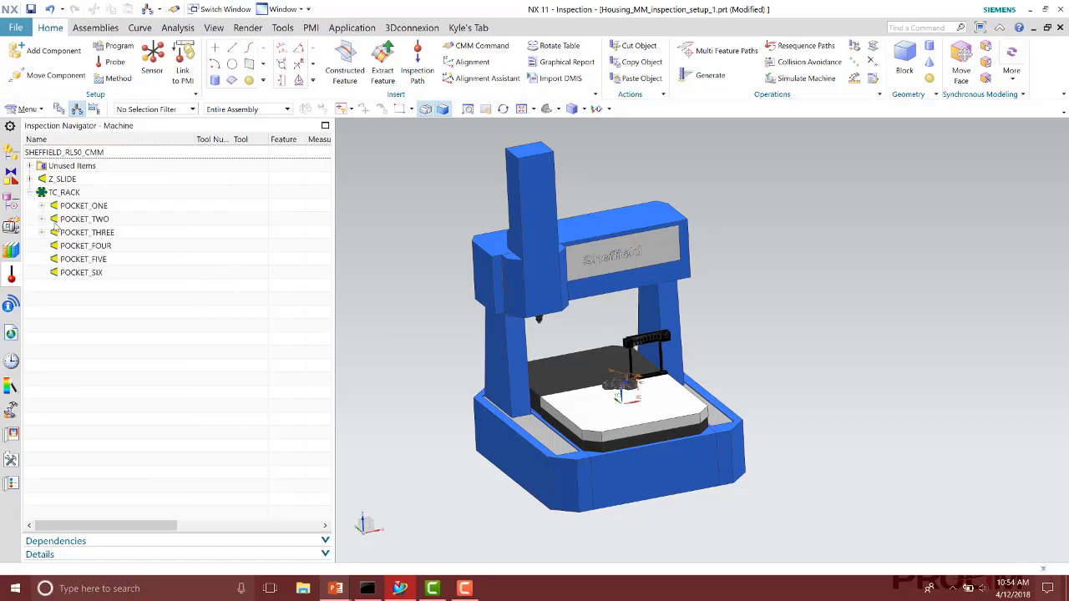
left_click(42, 205)
left_click(42, 232)
left_click(41, 260)
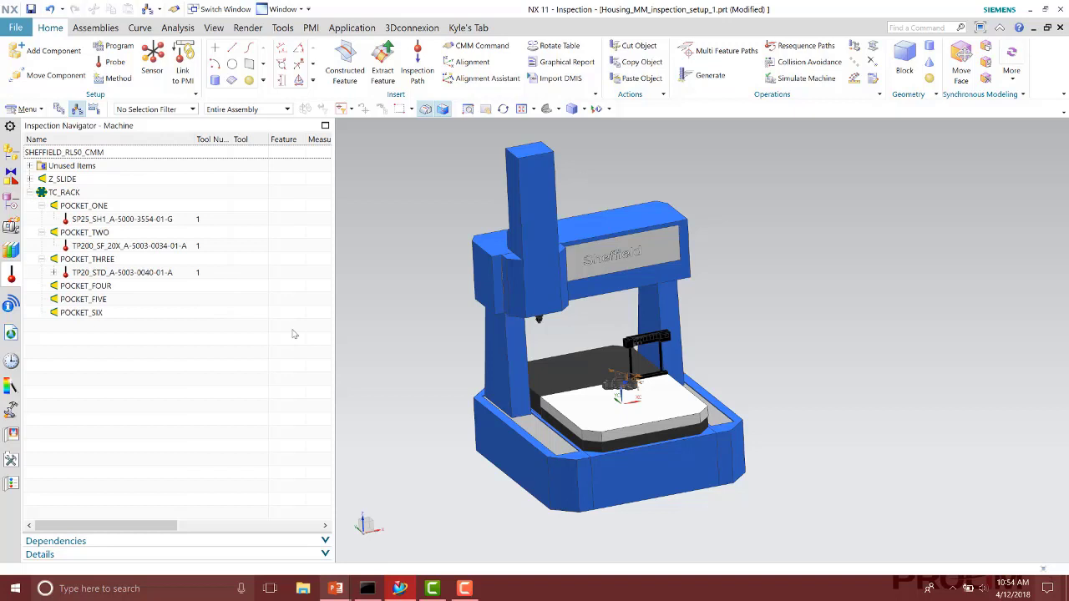
Step: Set the TP200 probe to tool number 2 and the TP20_STD probe to tool number 3
double_click(165, 249)
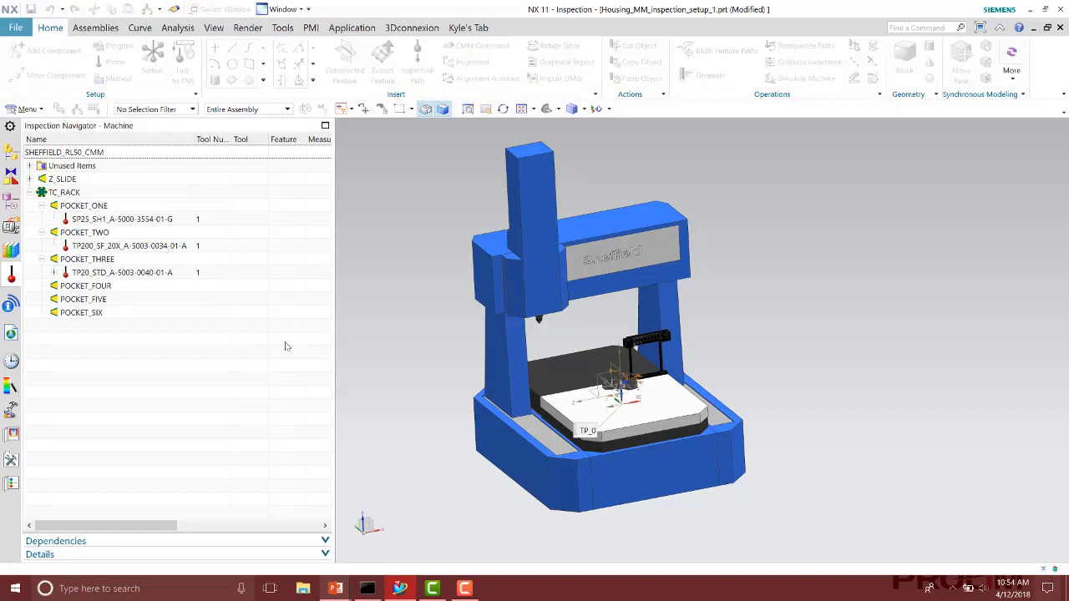
left_click(281, 284)
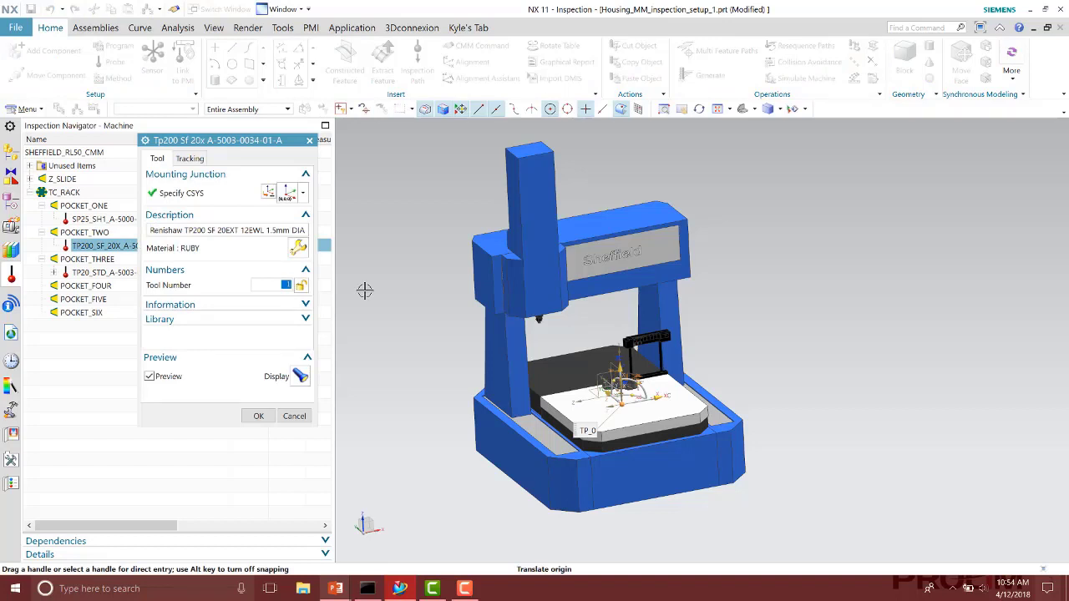
left_click(259, 416)
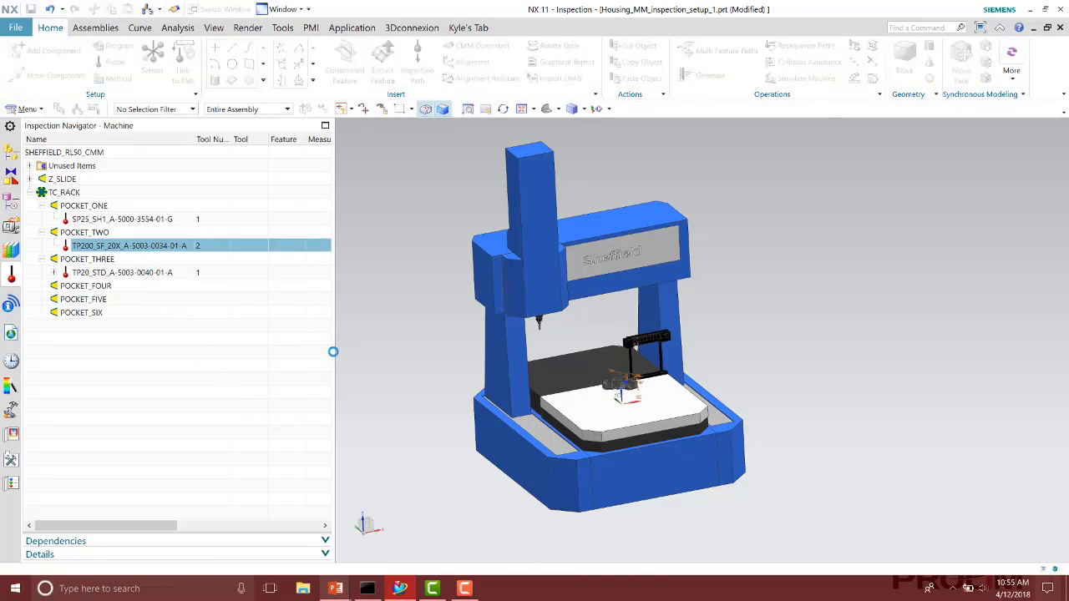
double_click(122, 272)
left_click(282, 284)
type("3")
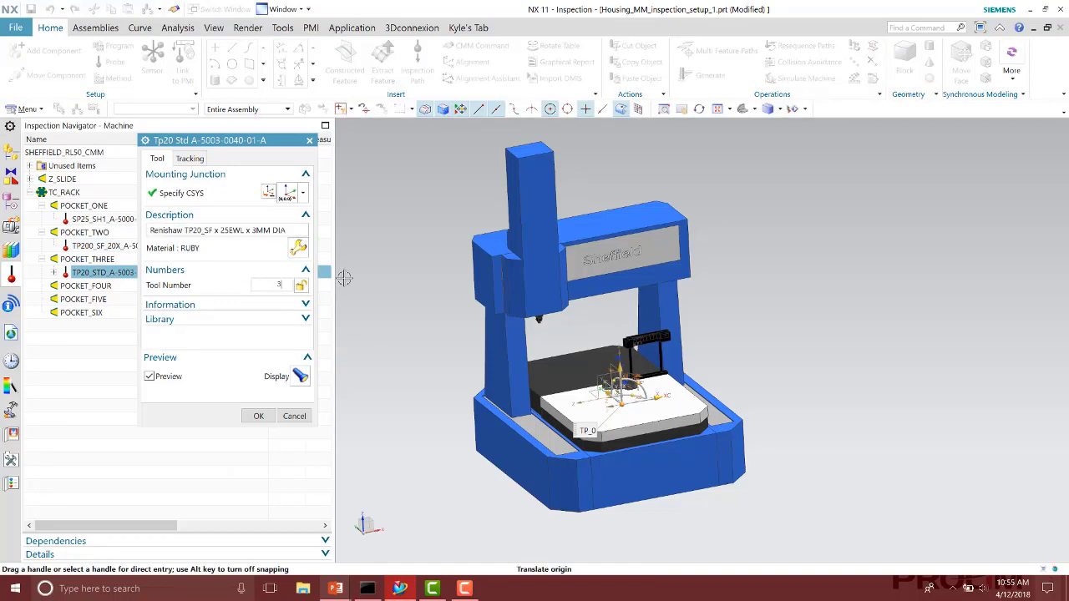
left_click(258, 416)
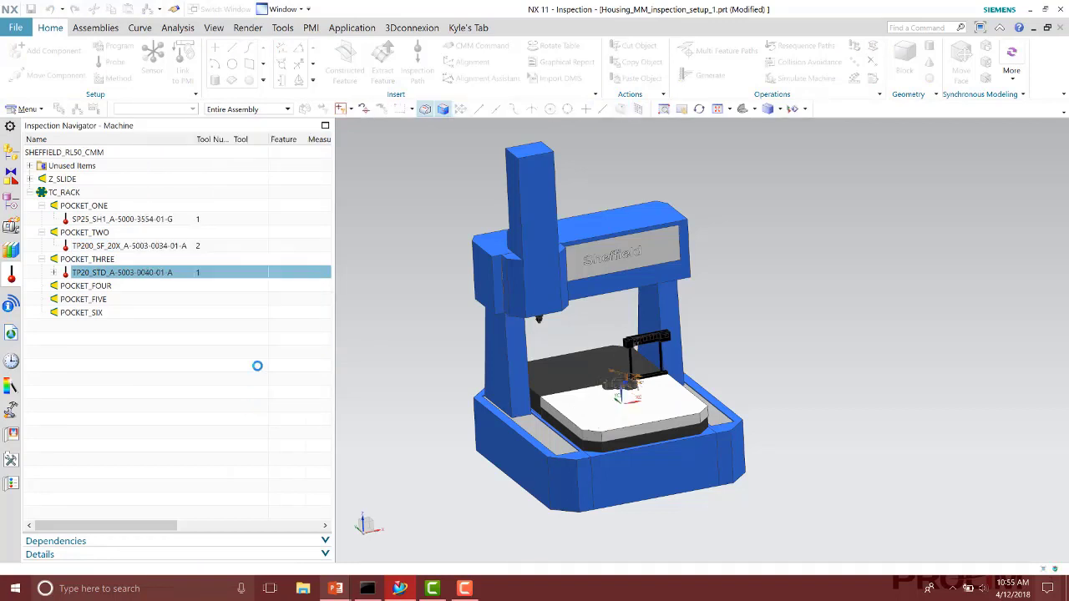
left_click(93, 109)
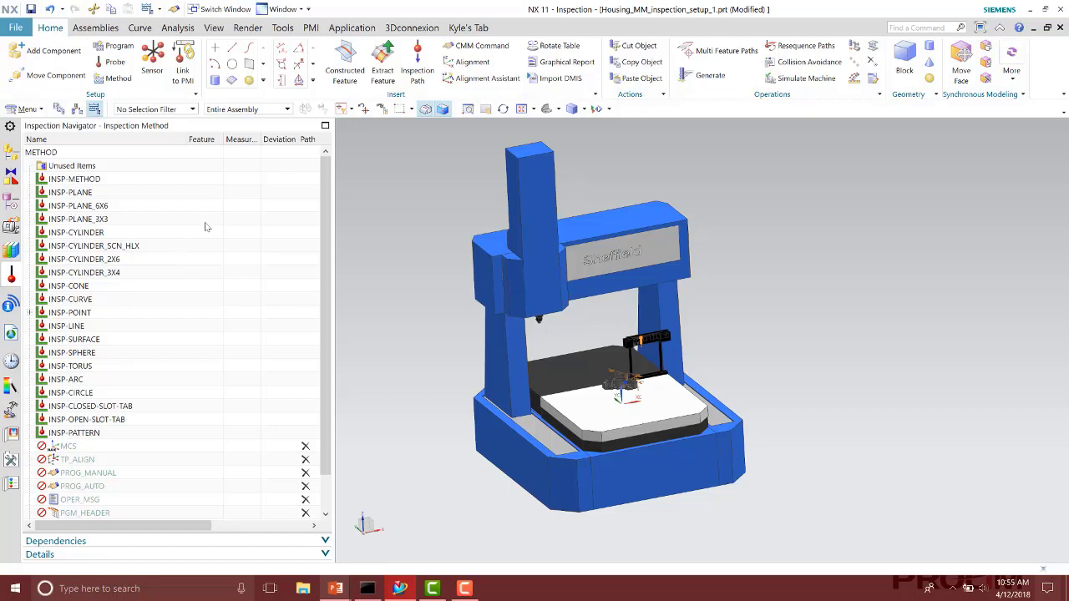
Step: In the program order view, expand CMM_INSPECTION_PROGRAM down to PART_ALIGNMENT and orbit the model
left_click(58, 109)
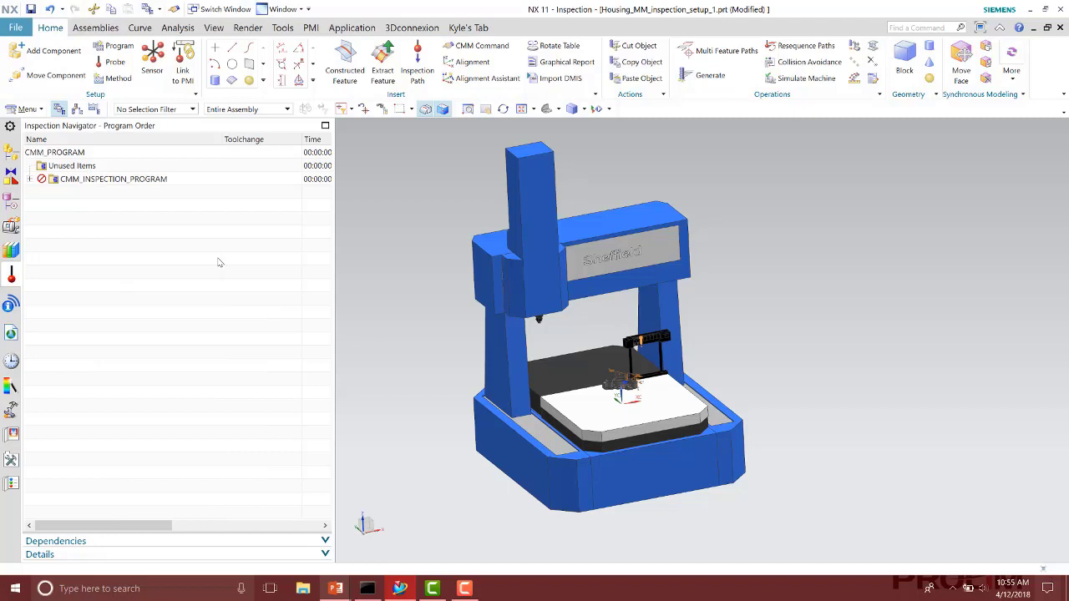
left_click(30, 179)
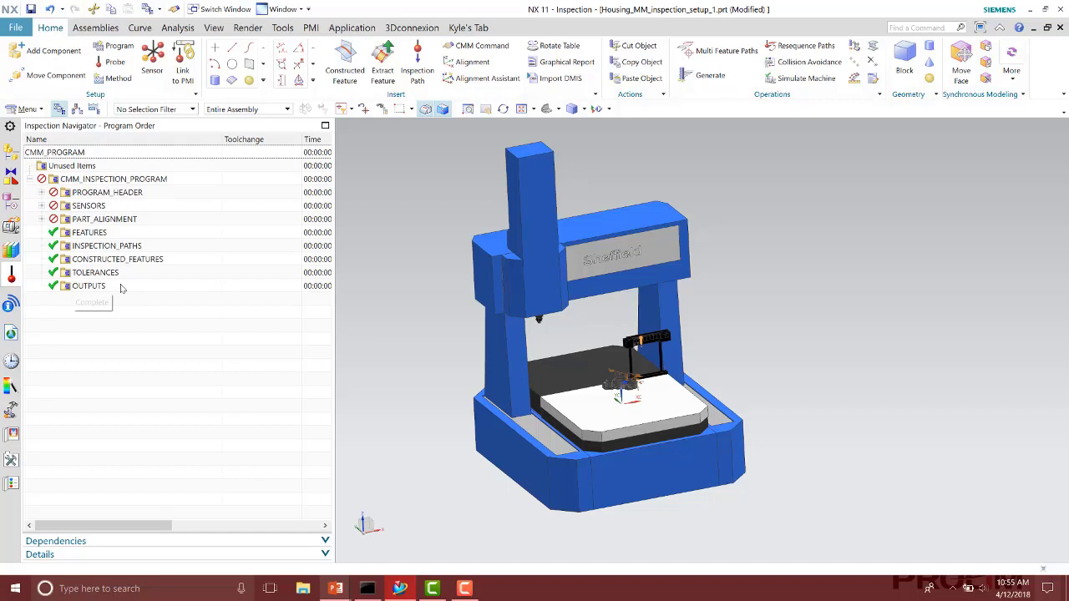
left_click(41, 218)
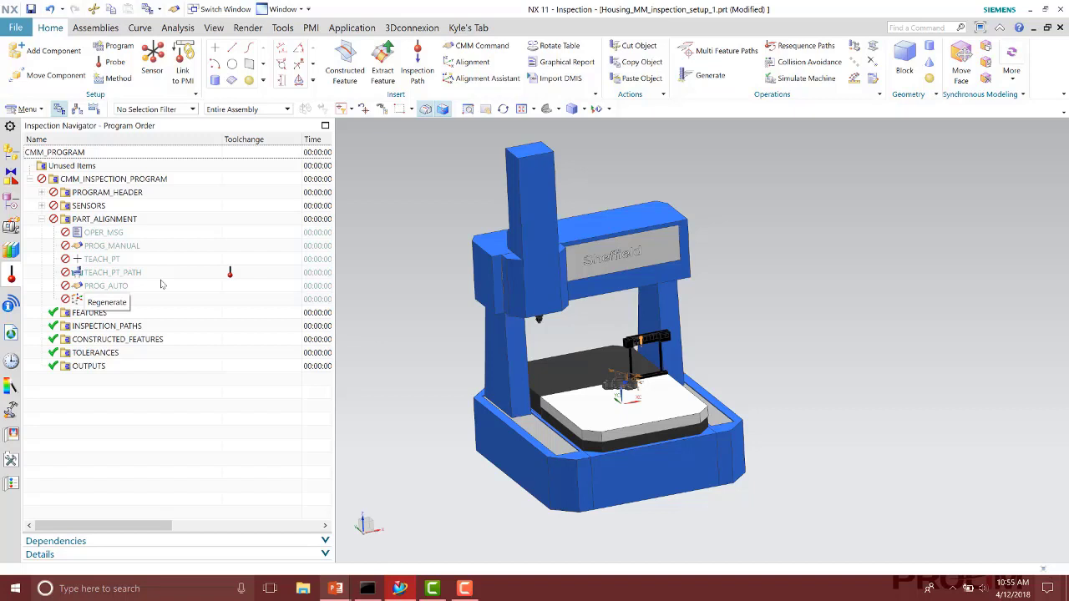
middle_click_drag(558, 337, 597, 329)
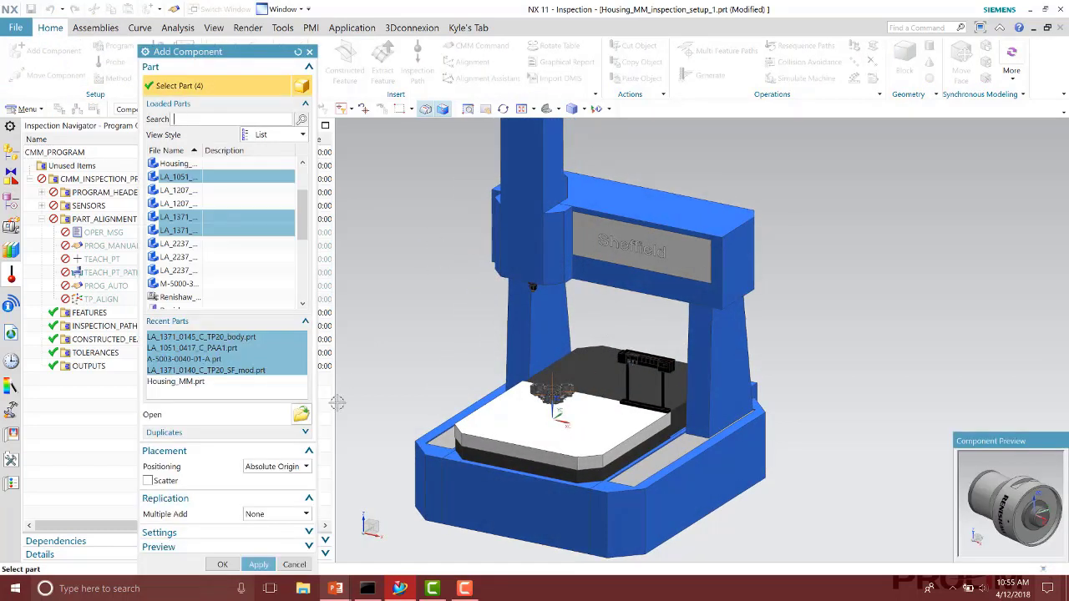
Step: Add the fixture_hsg part onto the CMM table
left_click(300, 414)
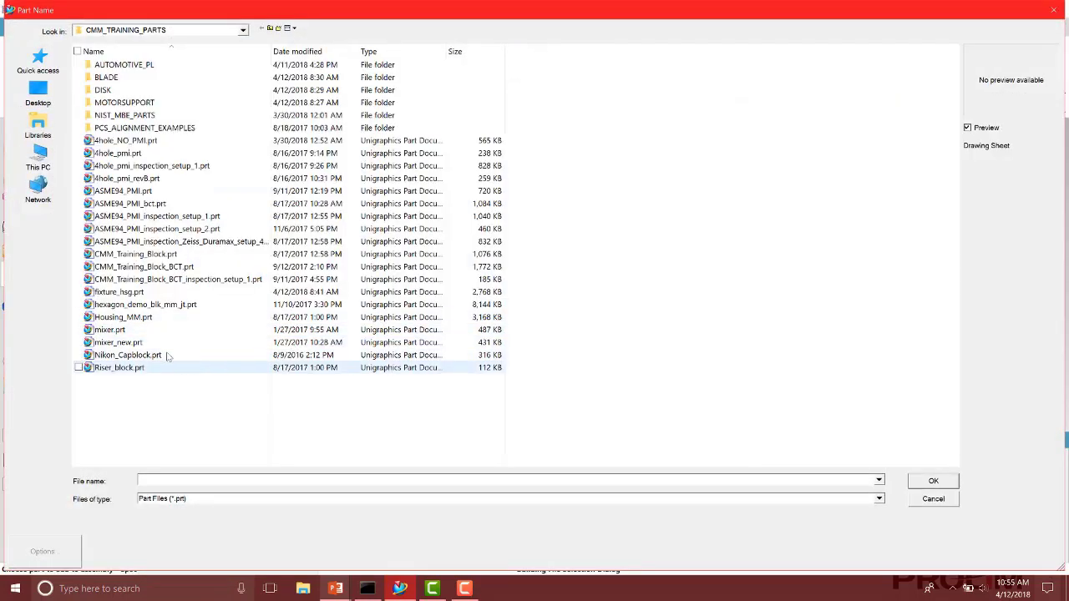
left_click(134, 292)
left_click(933, 480)
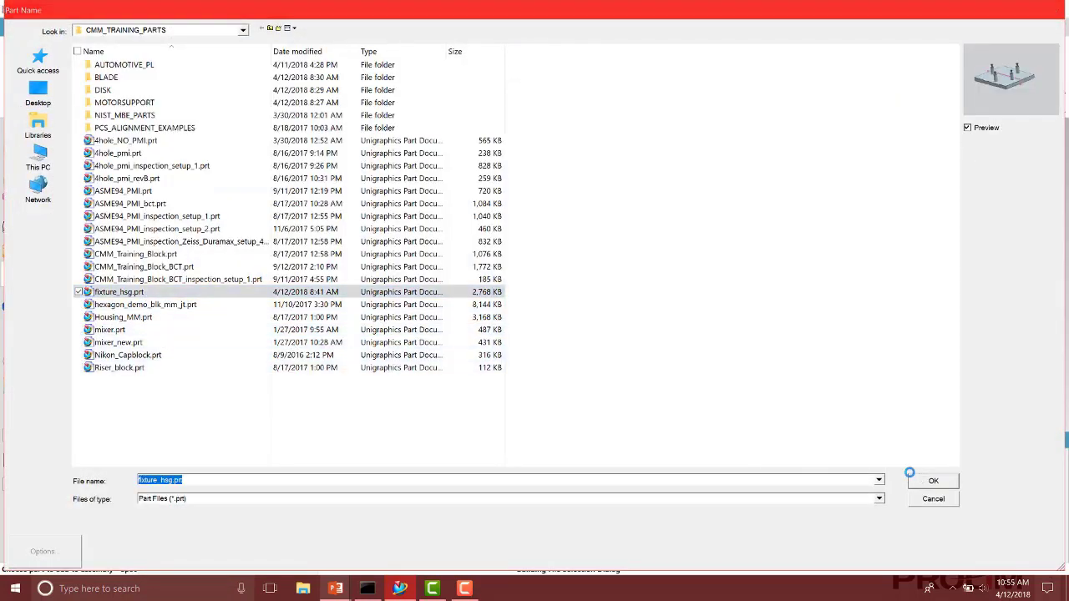
middle_click(361, 483)
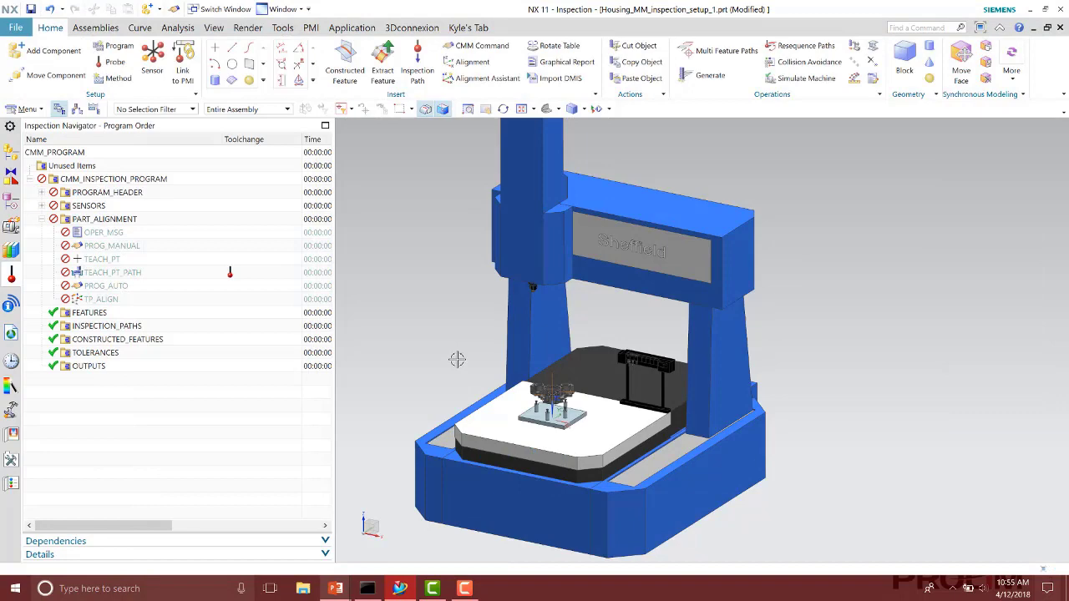
middle_click_drag(446, 306, 401, 251)
Step: Constrain the housing's bottom face onto the fixture pin tops
left_click(95, 28)
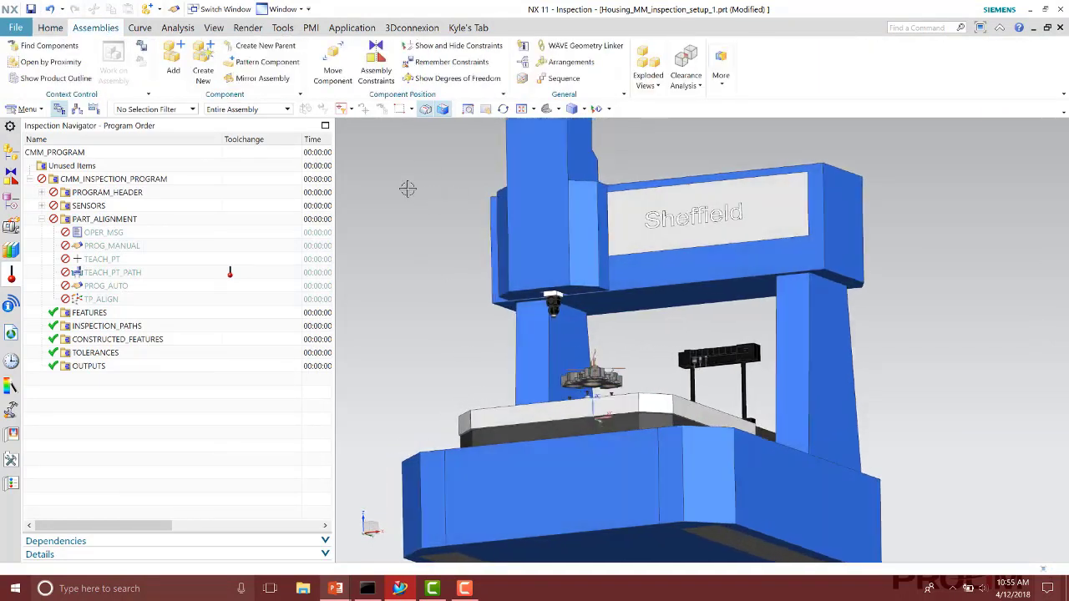
left_click(373, 70)
scroll(595, 353, "up", 10)
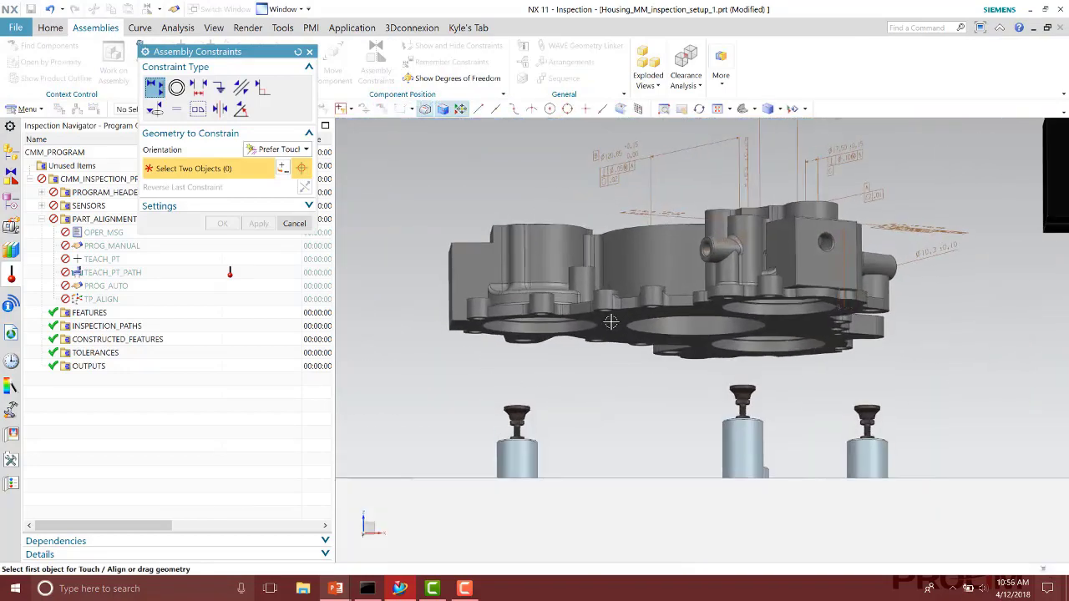
left_click(611, 322)
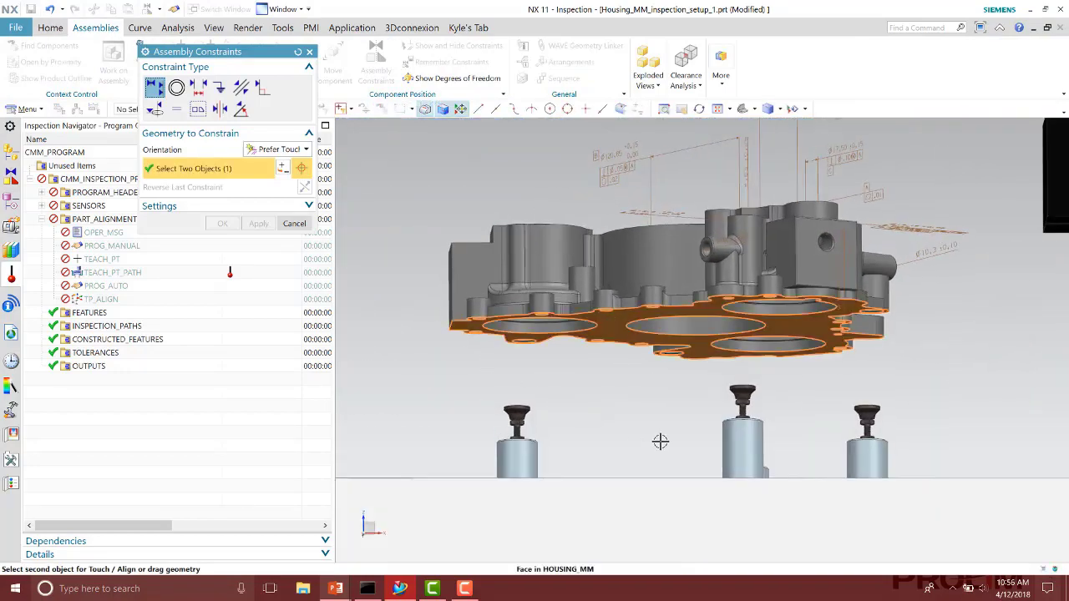
scroll(707, 351, "up", 5)
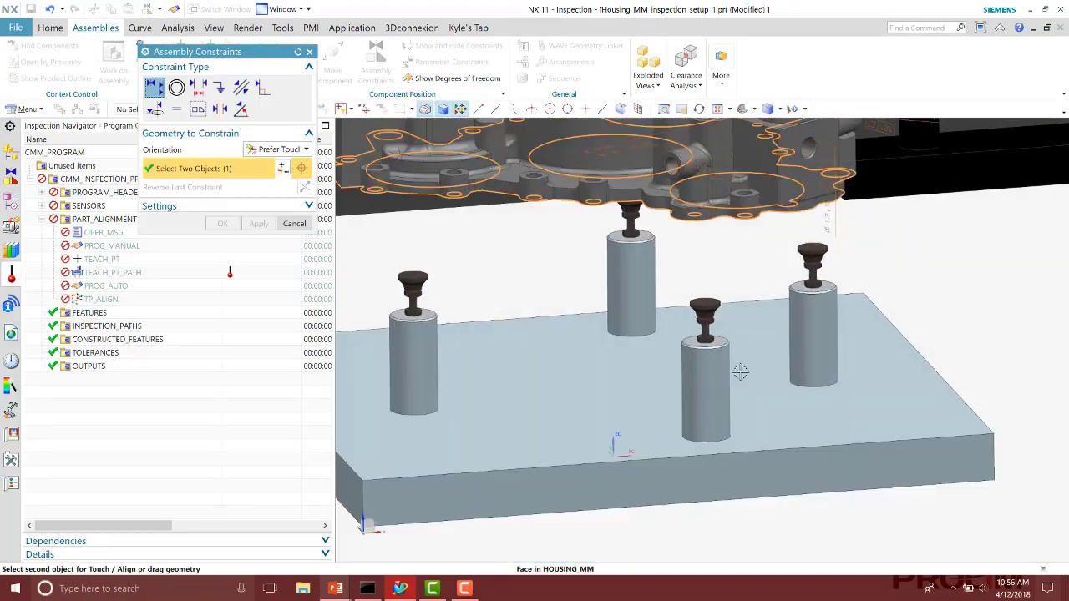
left_click(713, 388)
scroll(500, 246, "down", 10)
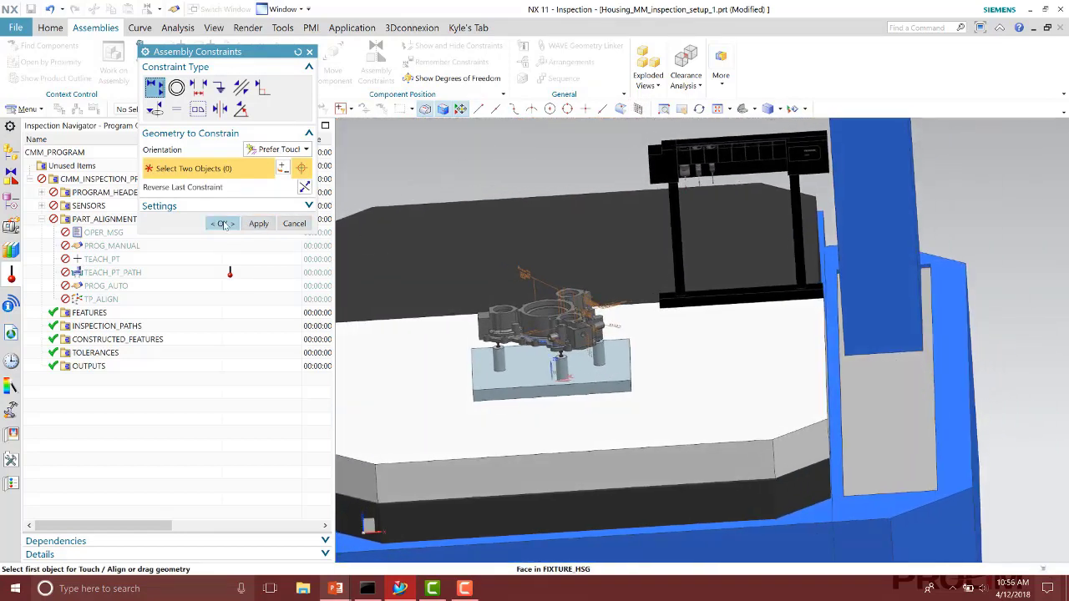
left_click(294, 224)
middle_click_drag(718, 275, 742, 377)
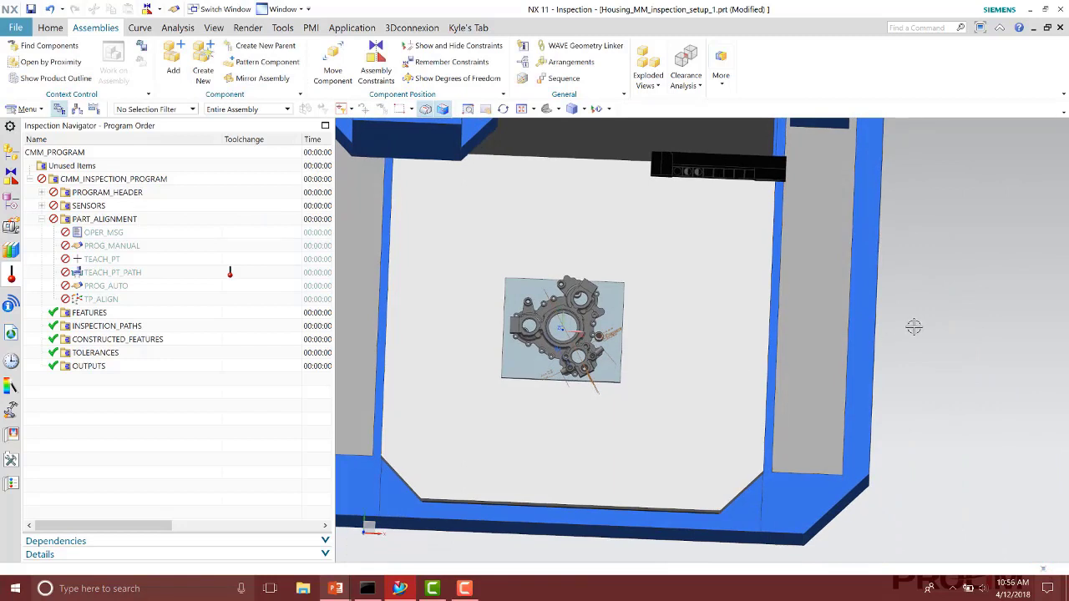
middle_click_drag(913, 327, 887, 317)
Step: Rotate the housing 270° about the ZC axis and switch to a trimetric view
left_click(332, 70)
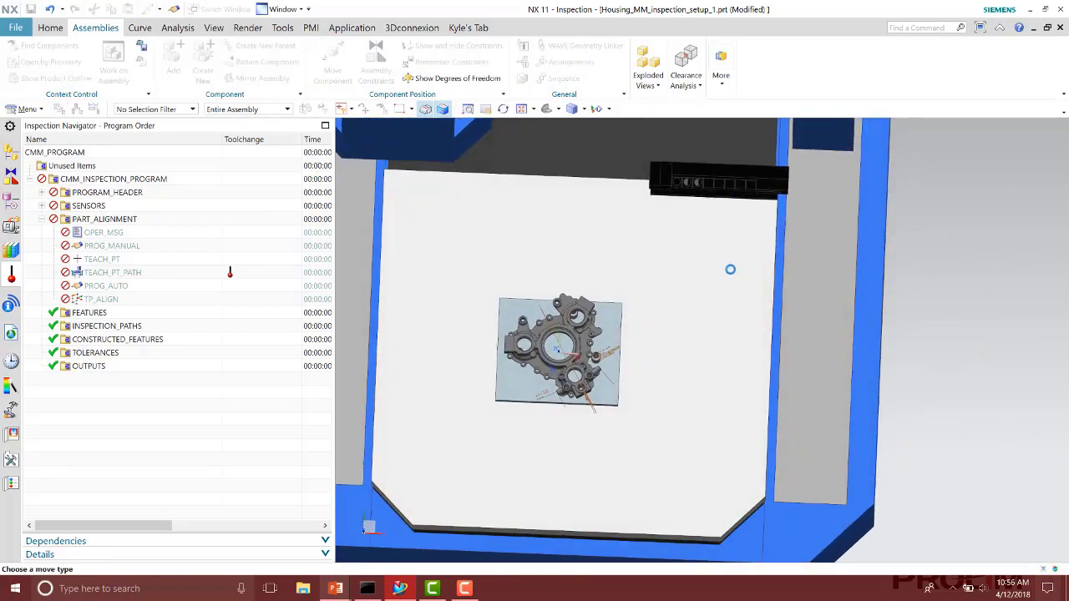
left_click(601, 326)
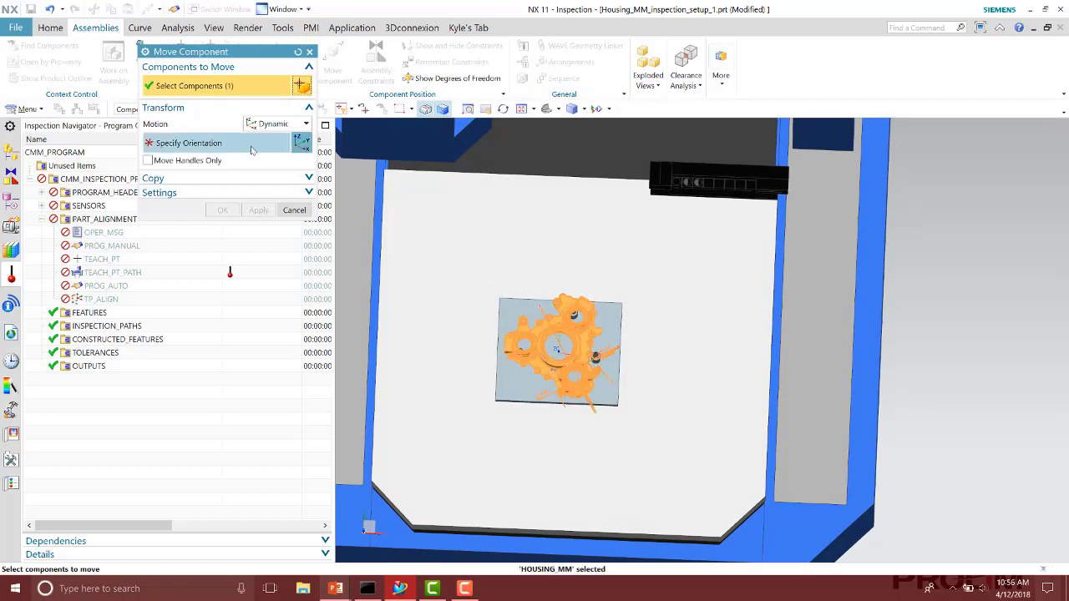
left_click(585, 324)
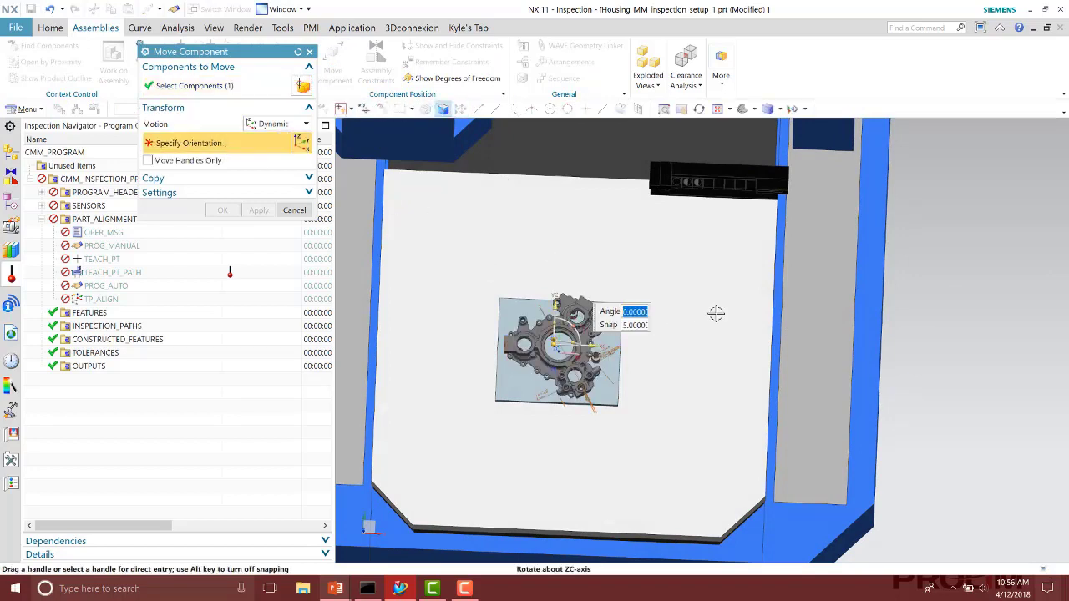
type("27")
key("Return")
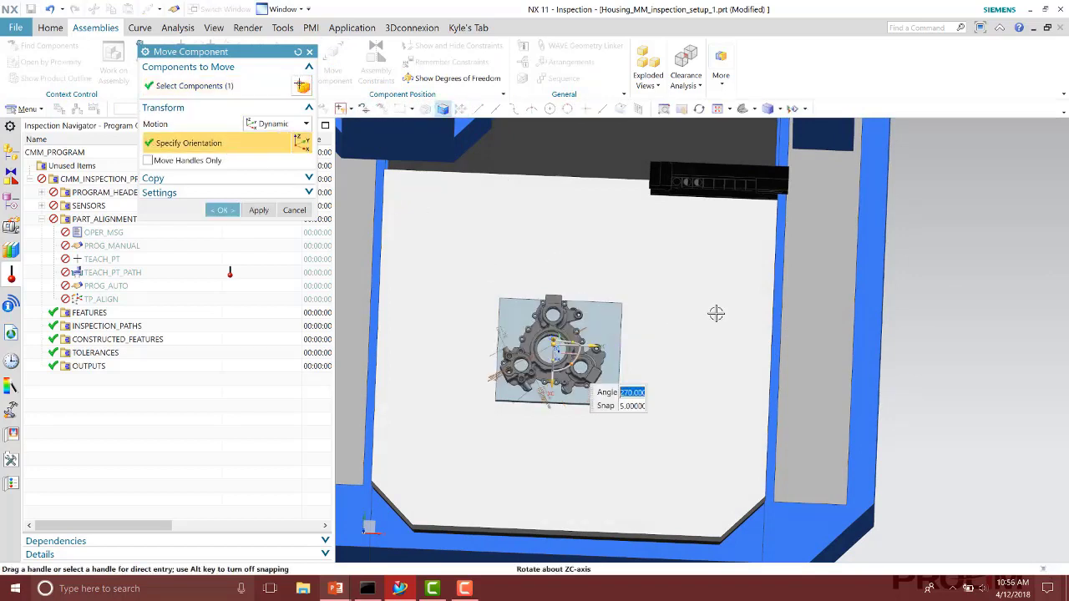
left_click(231, 212)
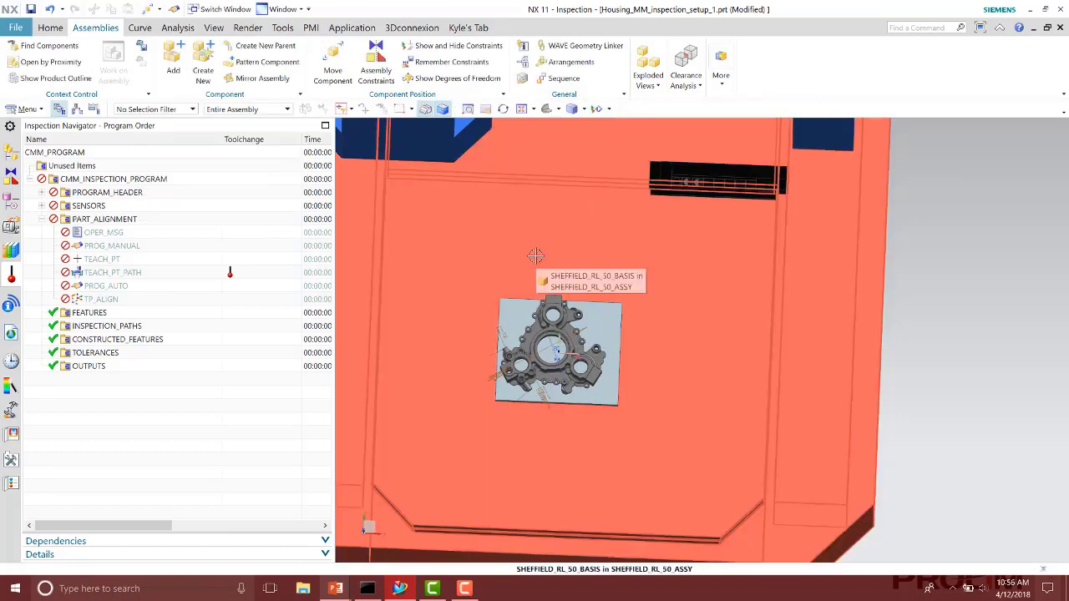
key("Home")
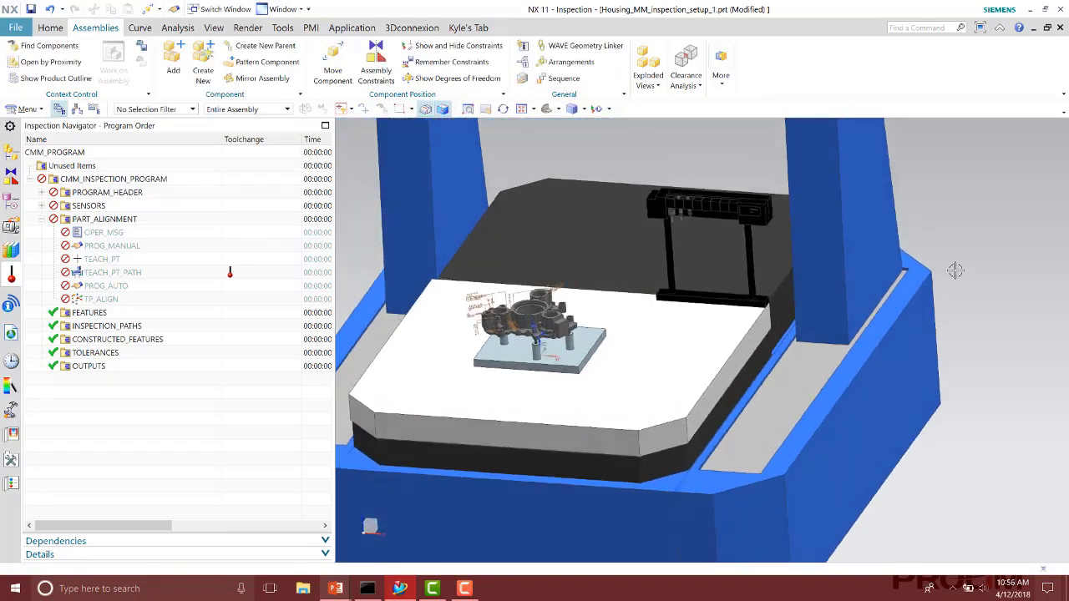
Step: Redefine the TEACH_PT location at an inferred edge endpoint on the housing
left_click(50, 28)
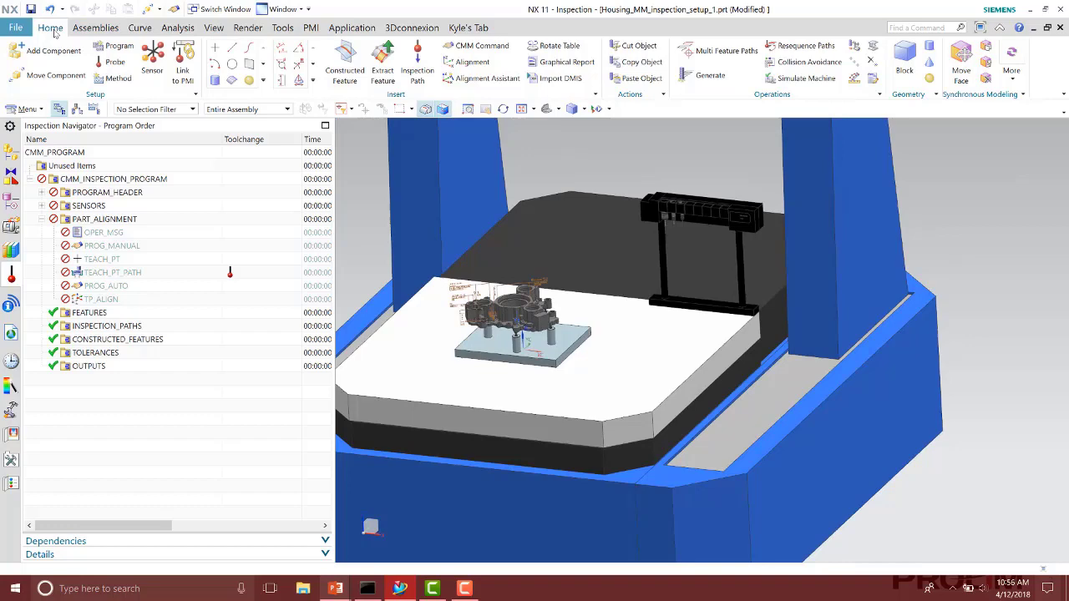
middle_click_drag(423, 212, 401, 207)
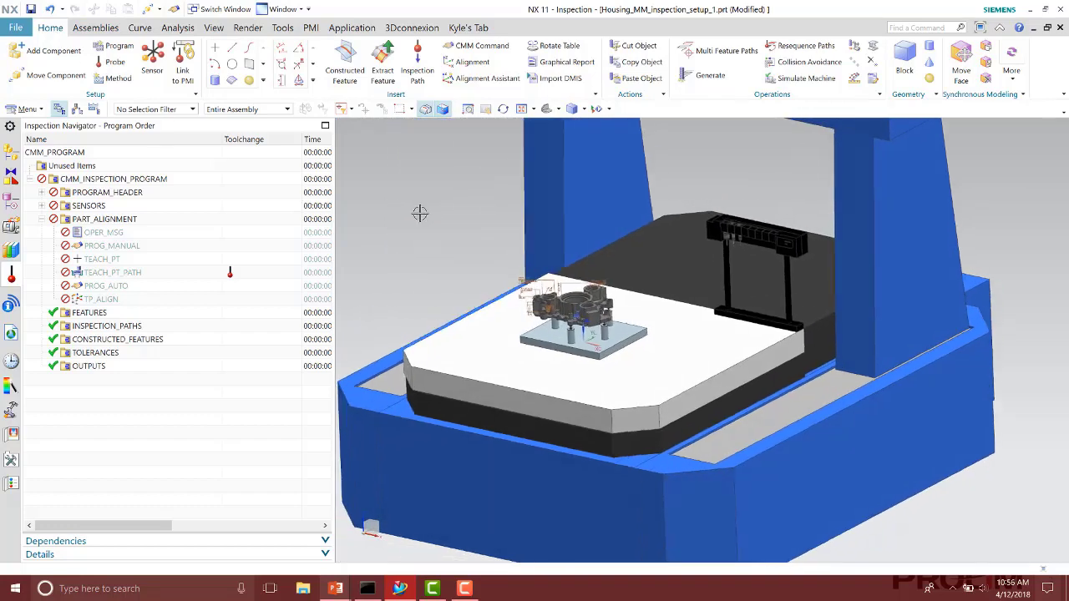
double_click(154, 260)
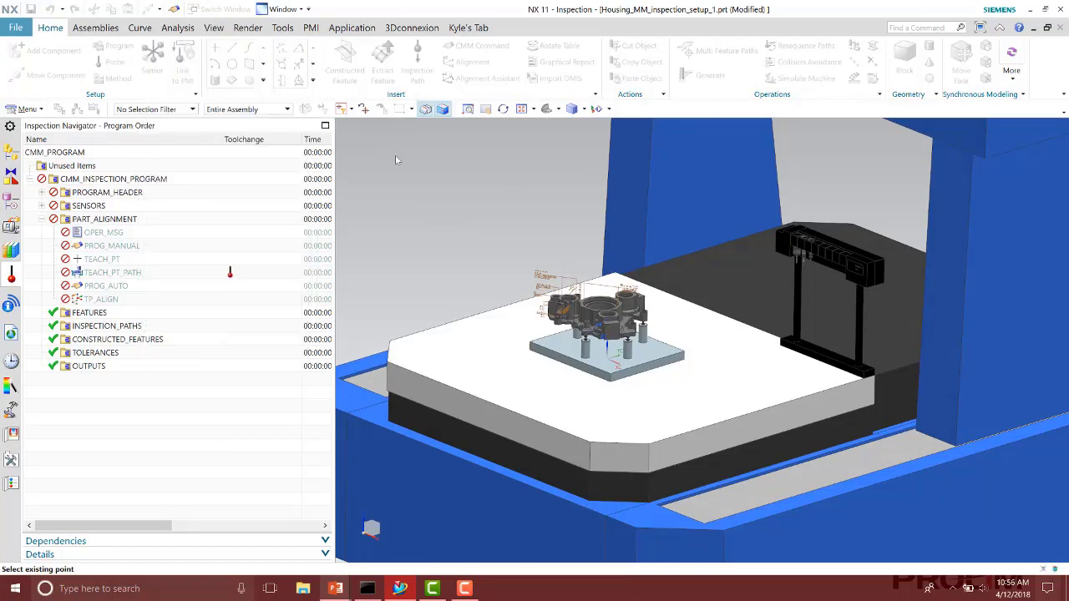
left_click(225, 83)
left_click(178, 96)
scroll(654, 311, "up", 4)
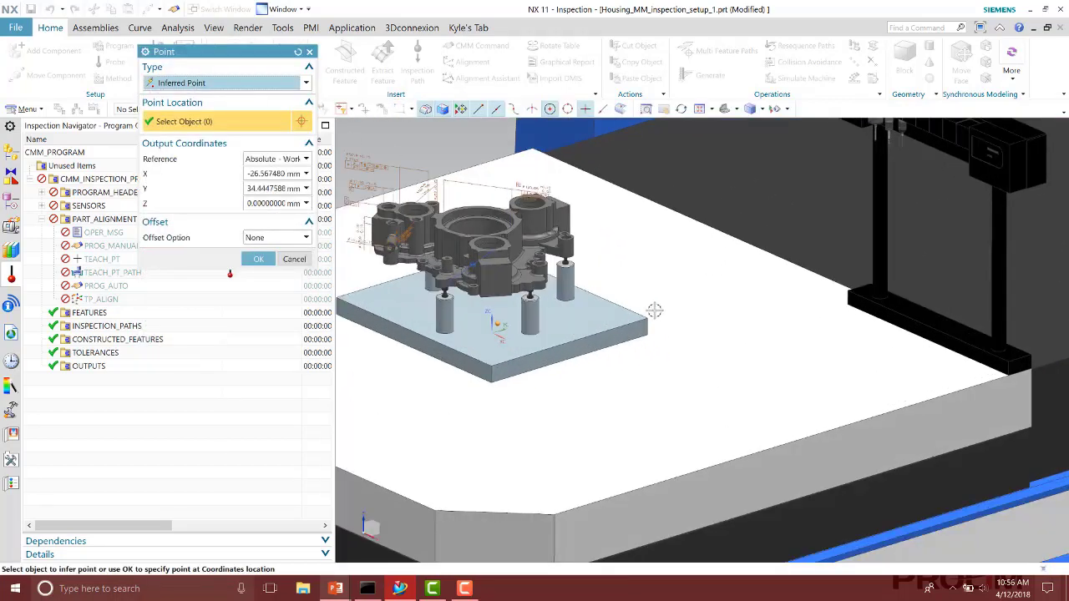
scroll(654, 311, "up", 3)
left_click(673, 251)
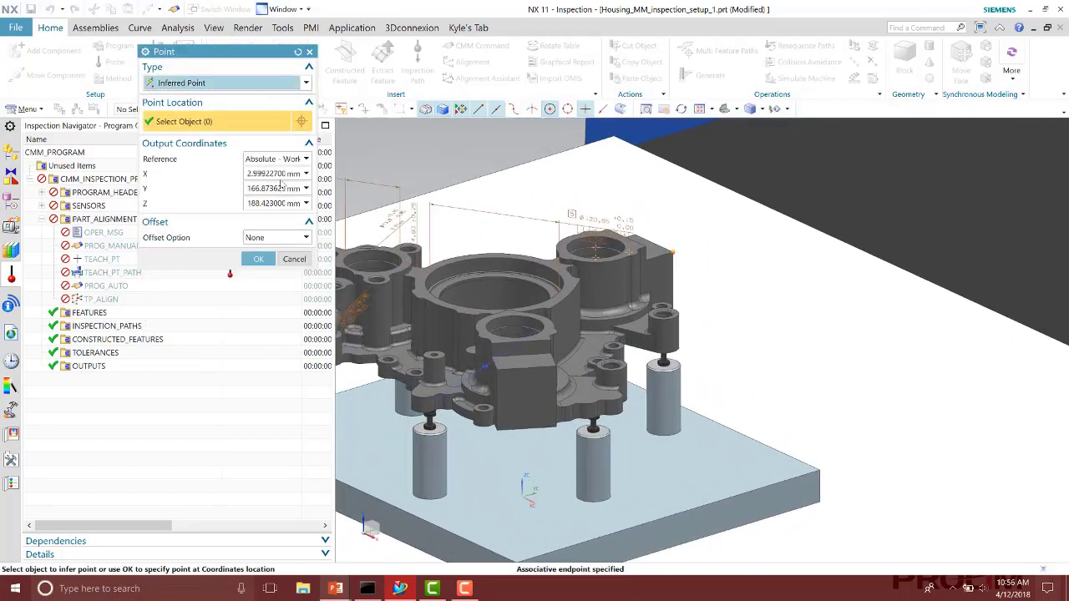
left_click(258, 258)
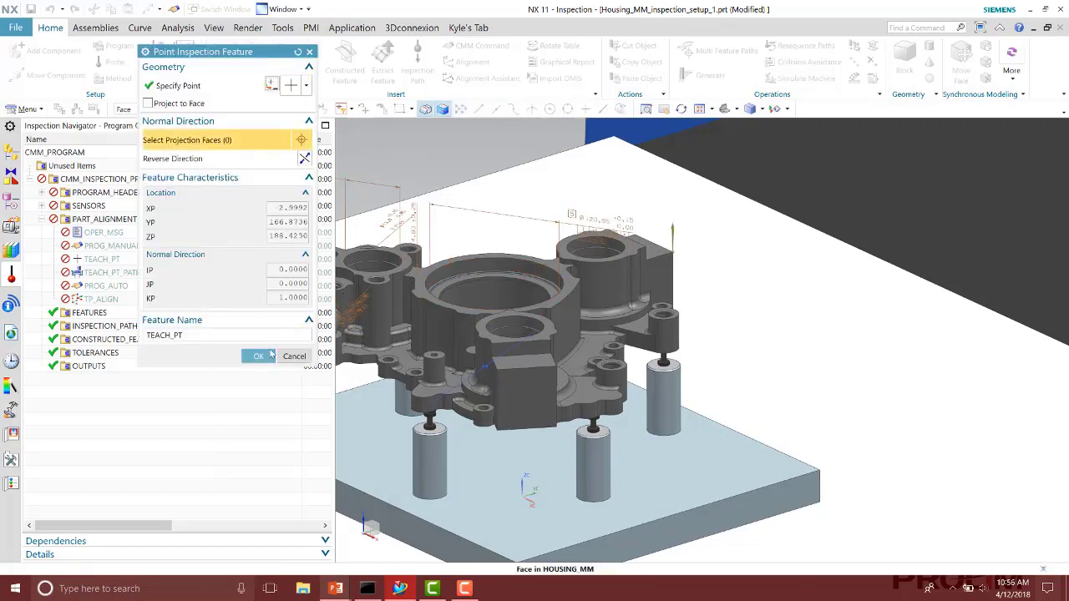
Step: Save the teach point and generate the PART_ALIGNMENT operations
left_click(253, 357)
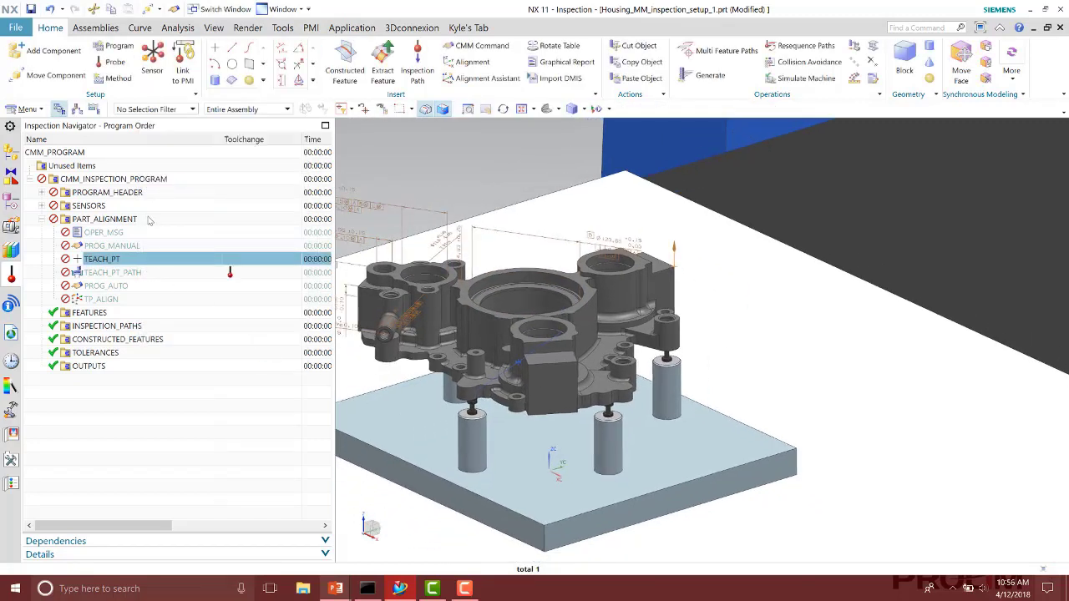
right_click(151, 220)
left_click(182, 310)
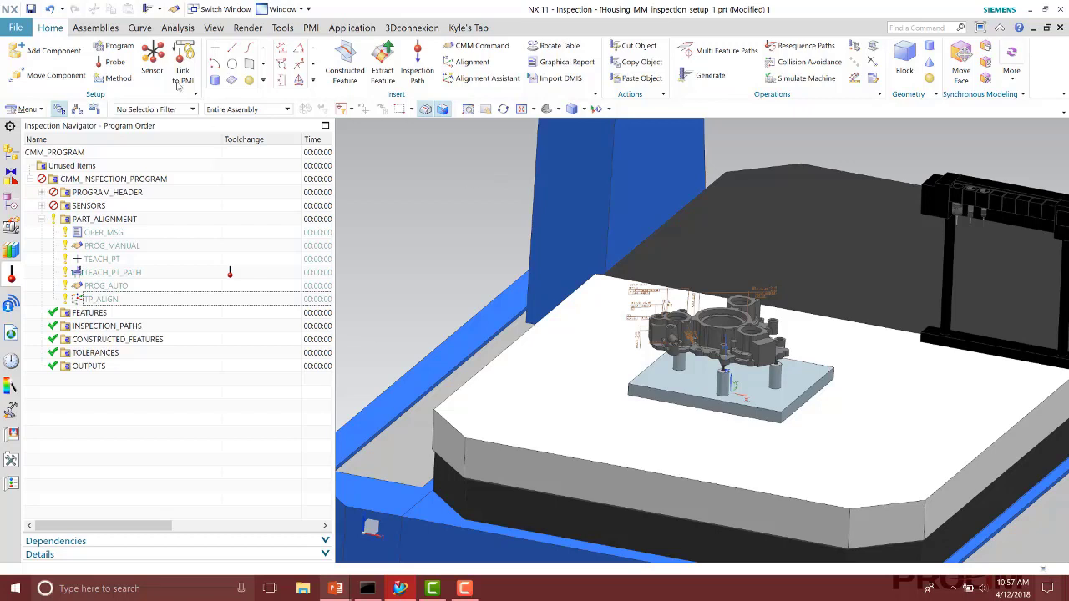
Step: Link the HOUSING_MM component's PMI with Create Paths set to Yes
left_click(179, 80)
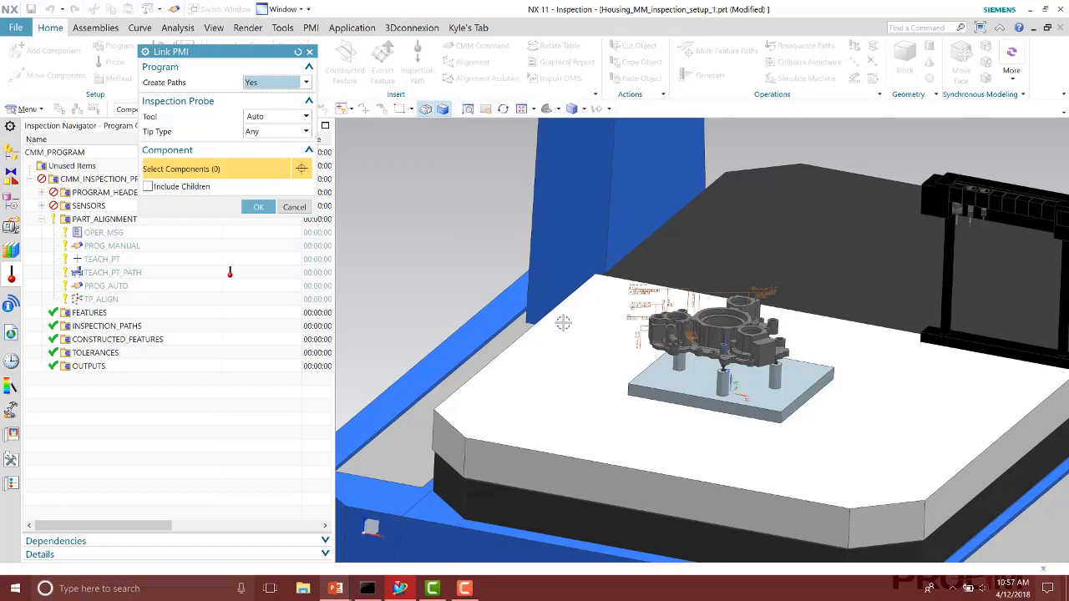
scroll(699, 334, "up", 2)
left_click(699, 333)
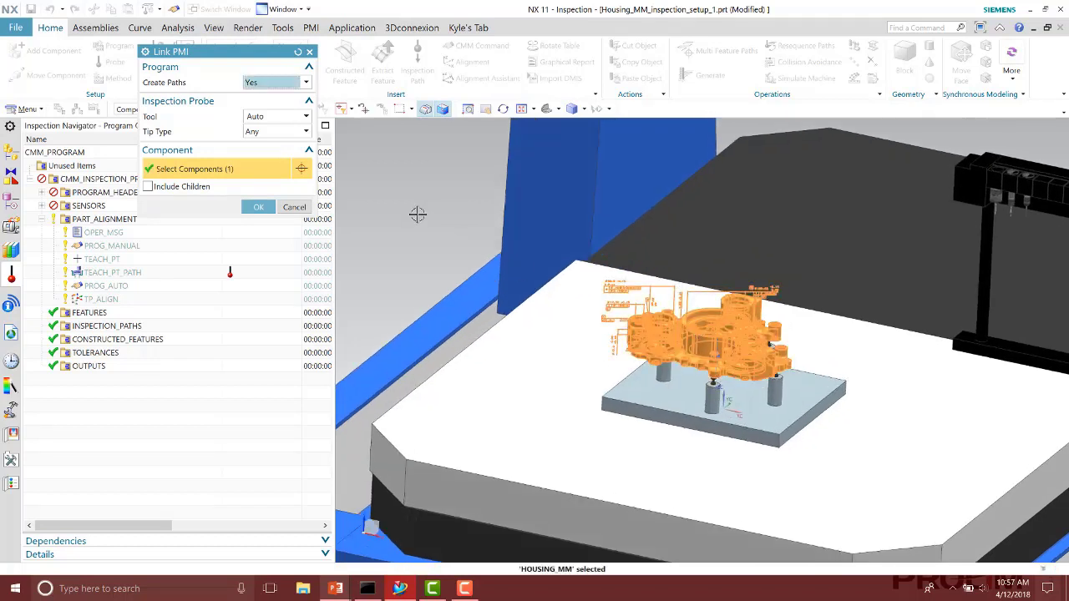
left_click(258, 207)
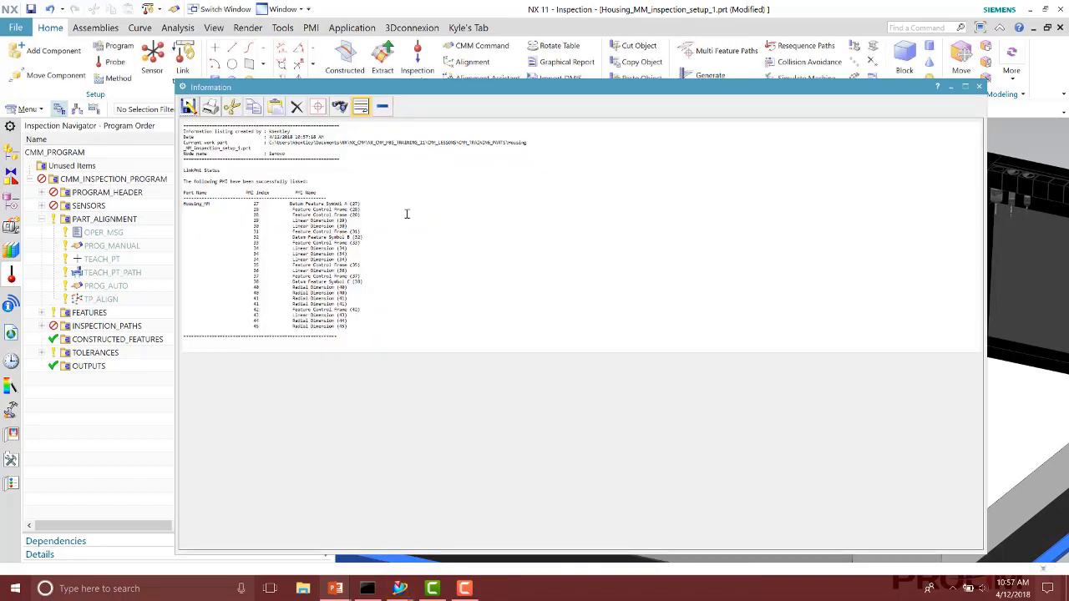
Step: Close the PMI report and generate the whole CMM_INSPECTION_PROGRAM
left_click(979, 88)
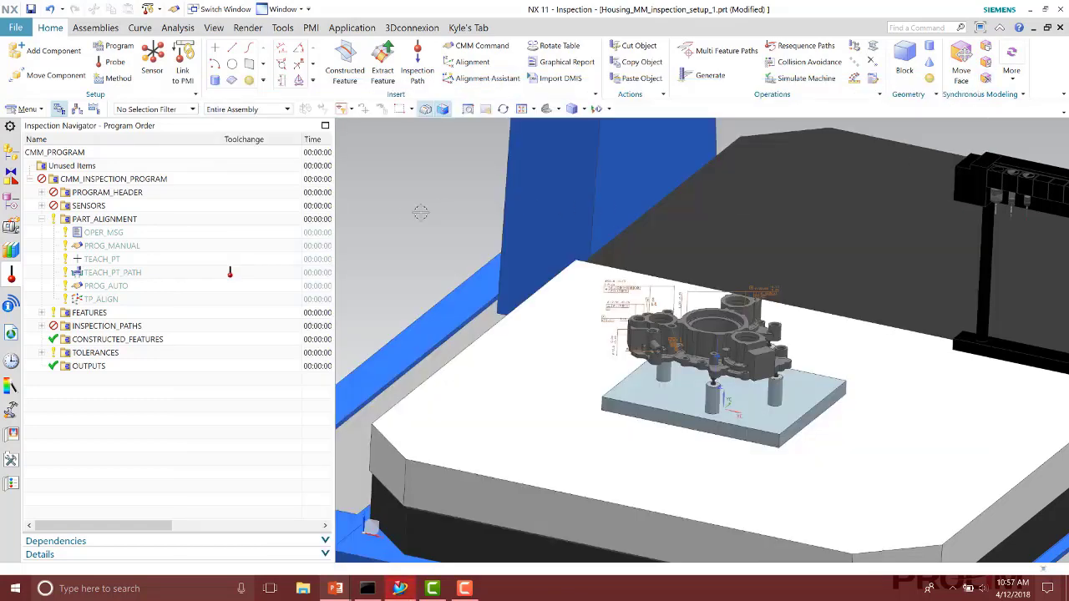
left_click(136, 180)
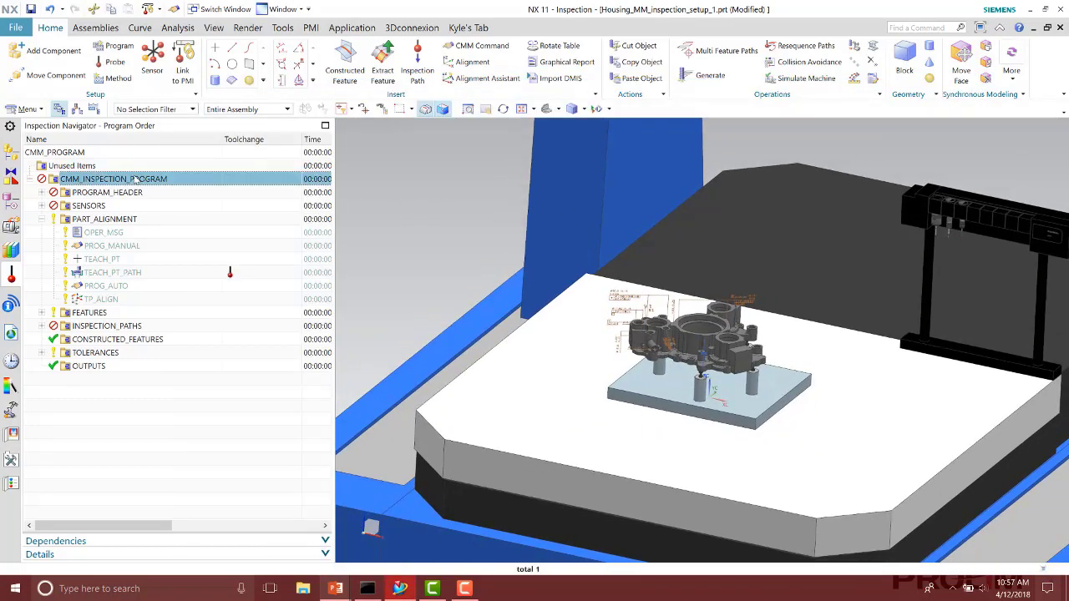
right_click(136, 180)
left_click(171, 264)
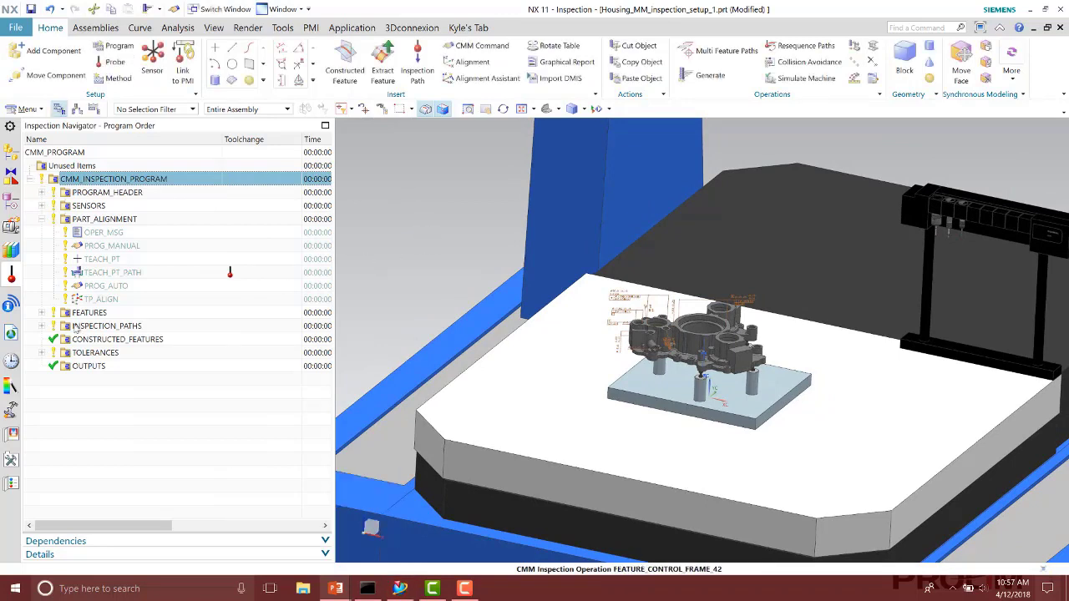
Step: Review the generated FEATURES from CYLINDER1 and PLANE1 down to CYLINDER4
left_click(42, 314)
left_click(120, 300)
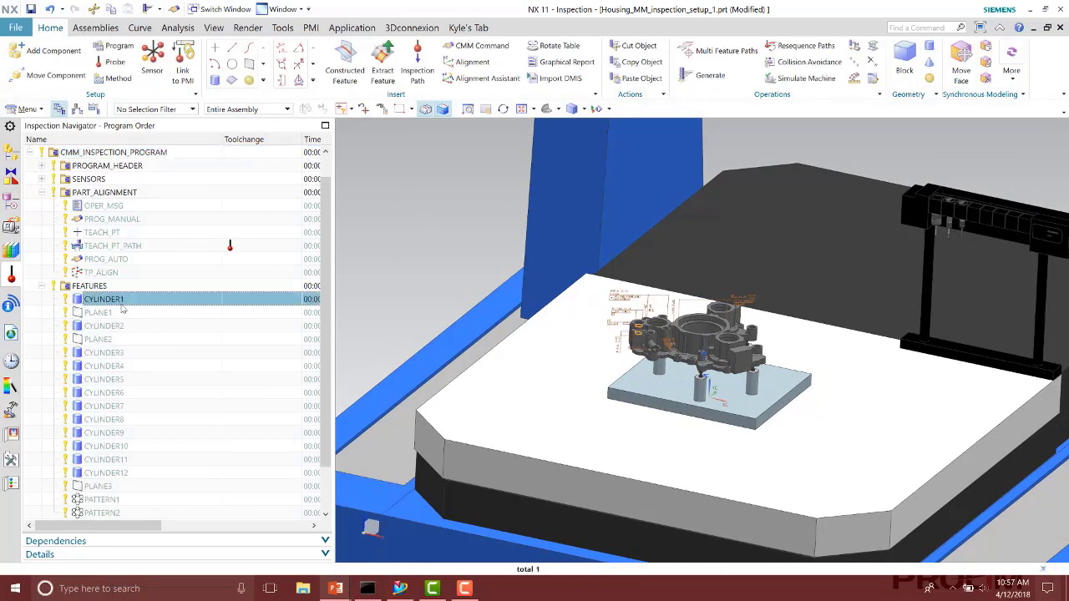
left_click(122, 310)
key("Down")
key("Down")
key("Down")
key("Down")
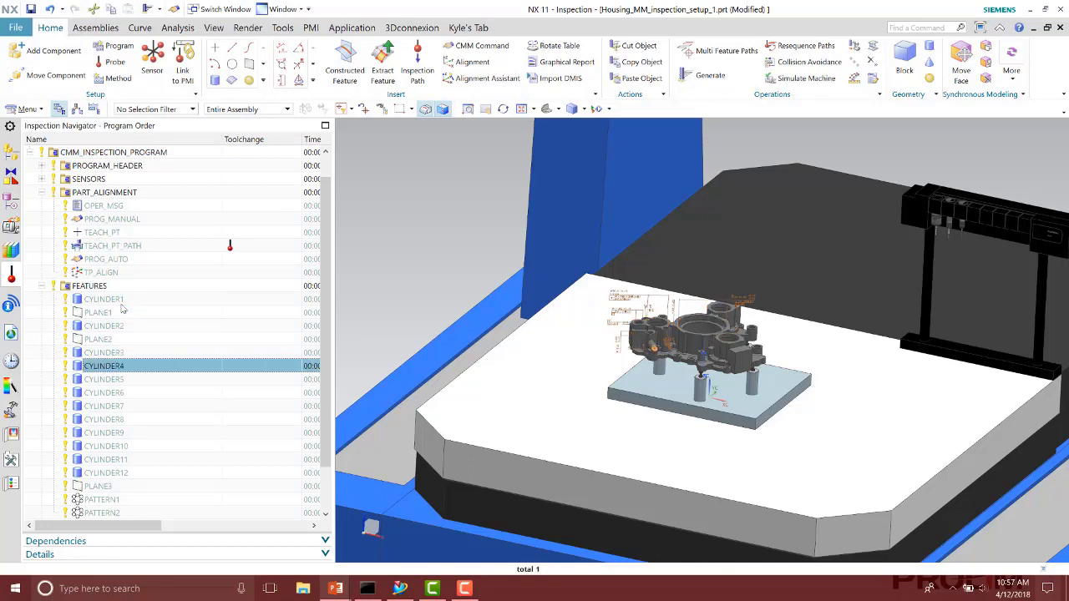
left_click(41, 285)
Step: Review the INSPECTION_PATHS from CYLINDER1_PATH to CYLINDER4_PATH, then select the inspection program
left_click(41, 325)
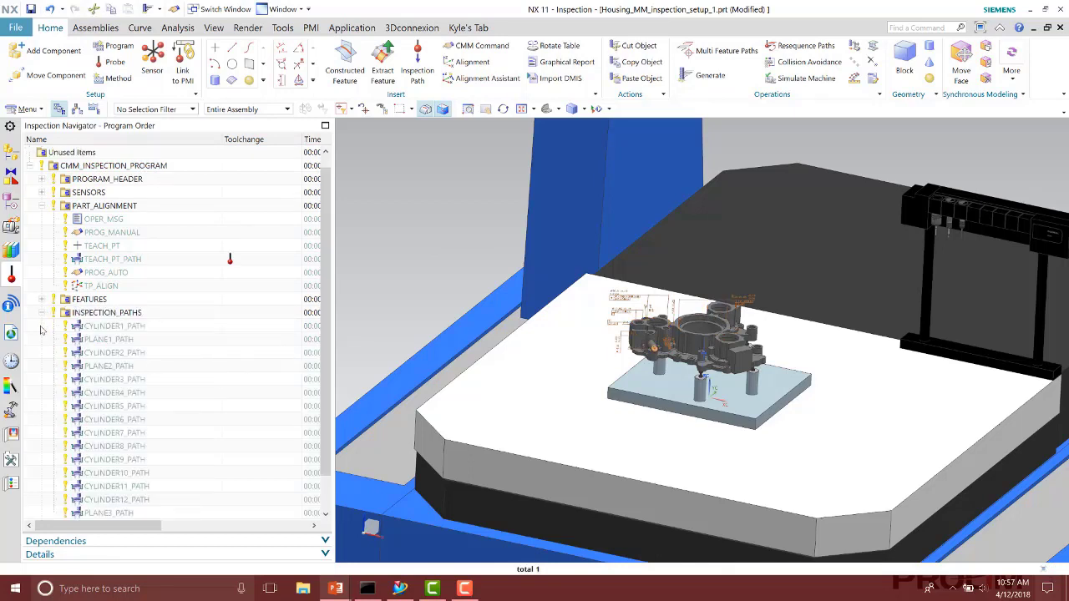
left_click(118, 327)
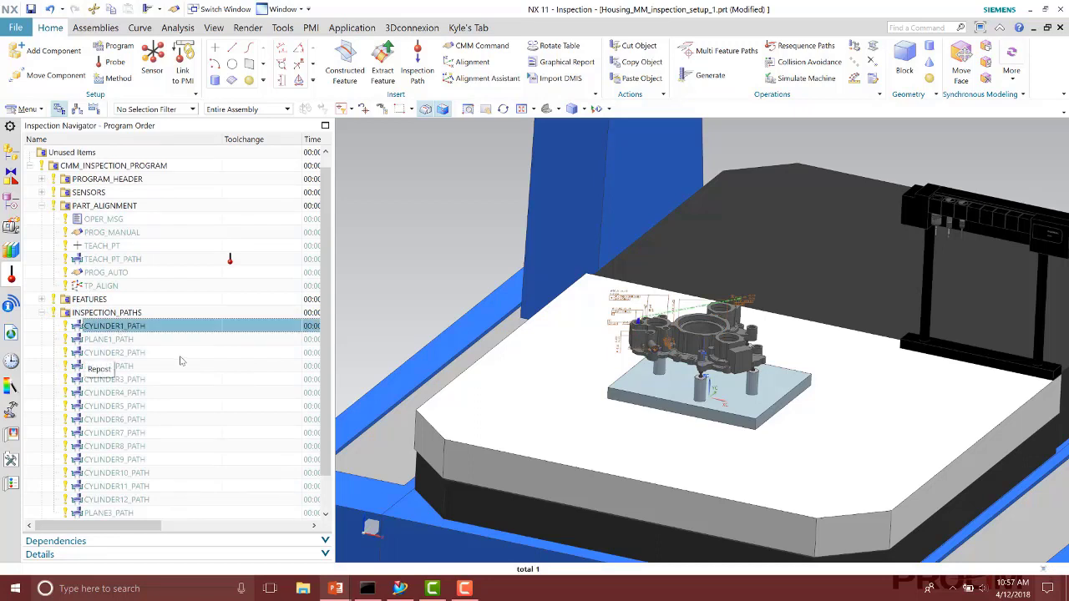
key("Down")
key("Down")
key("Down")
key("Down")
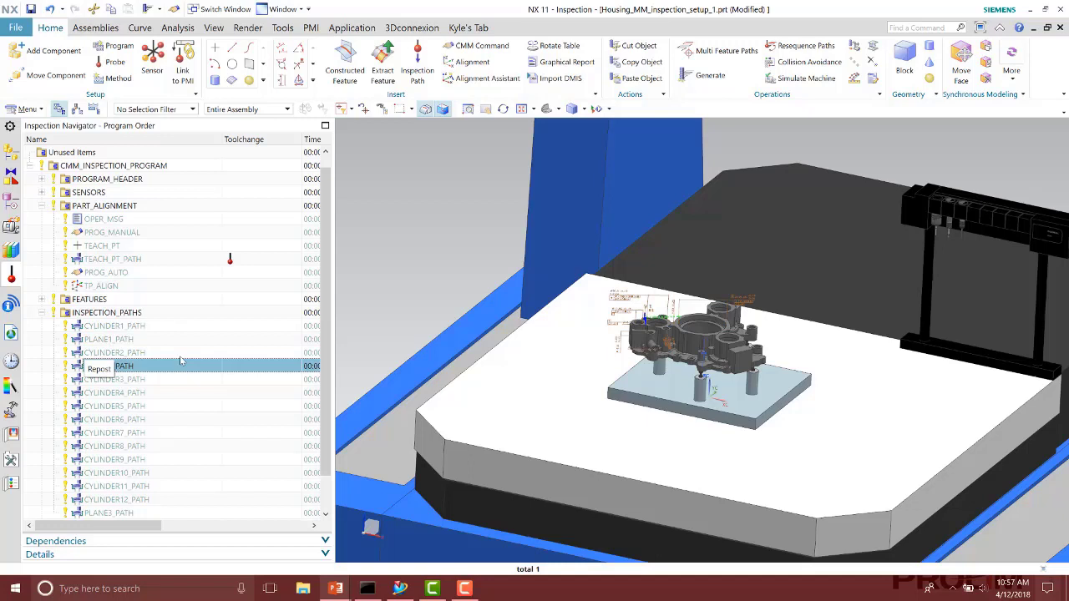
key("Down")
left_click(42, 312)
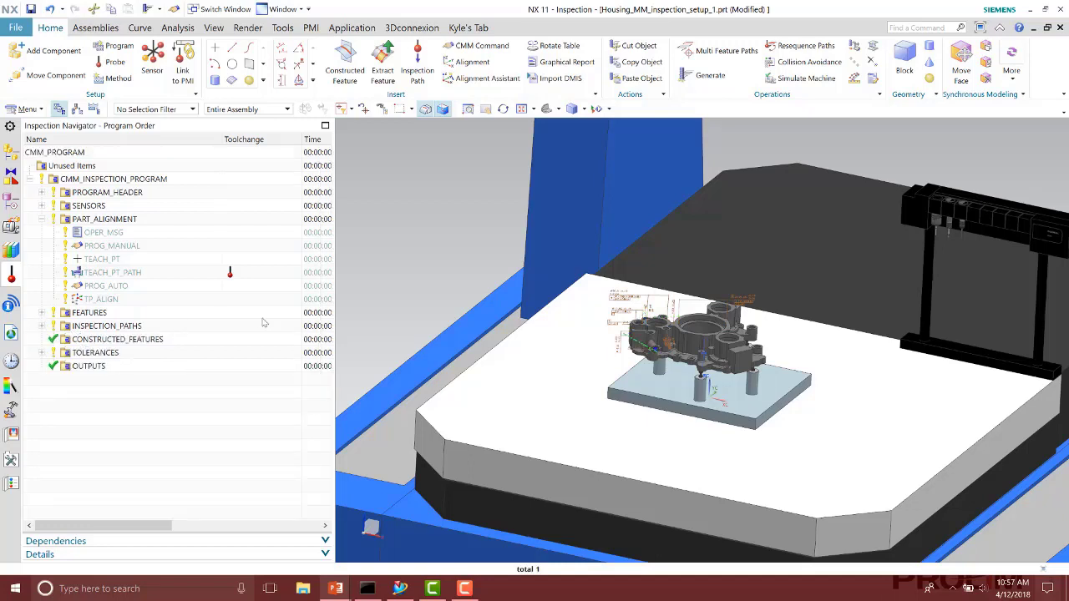
middle_click_drag(390, 307, 417, 251)
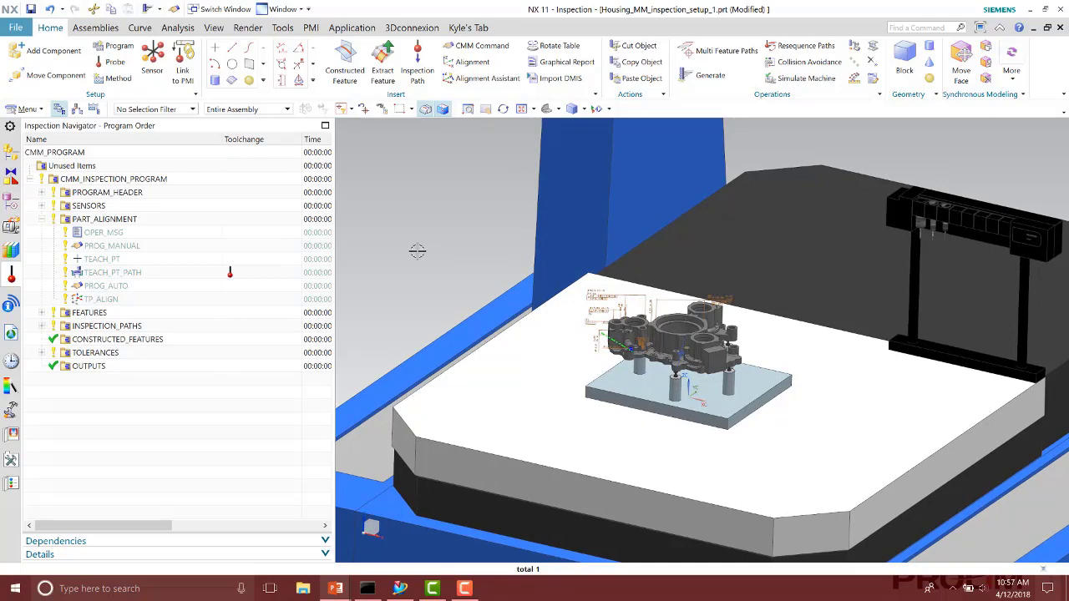
middle_click_drag(418, 251, 418, 251)
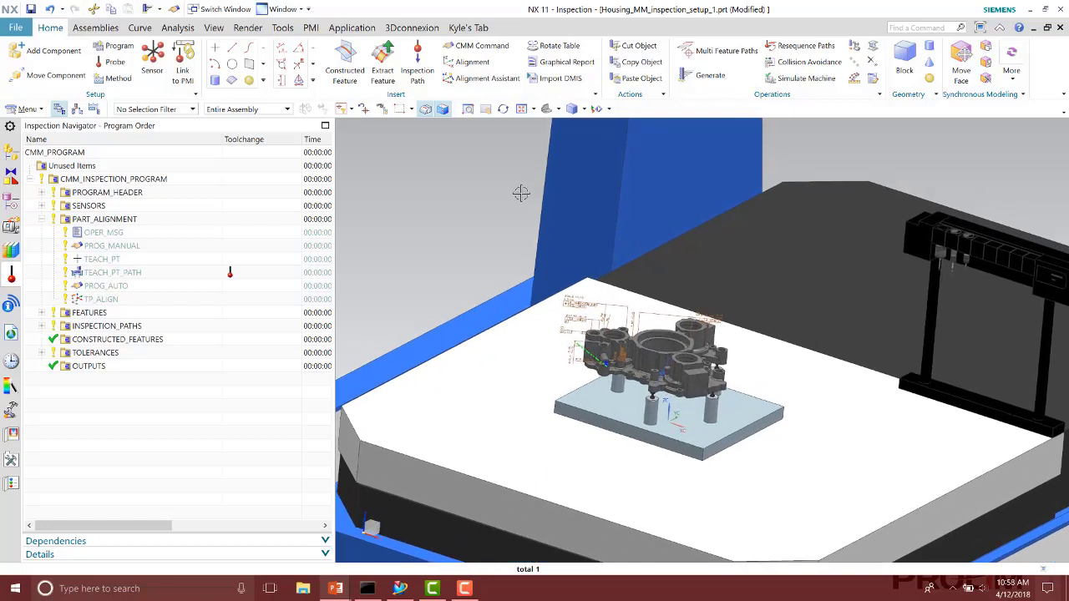
left_click(152, 178)
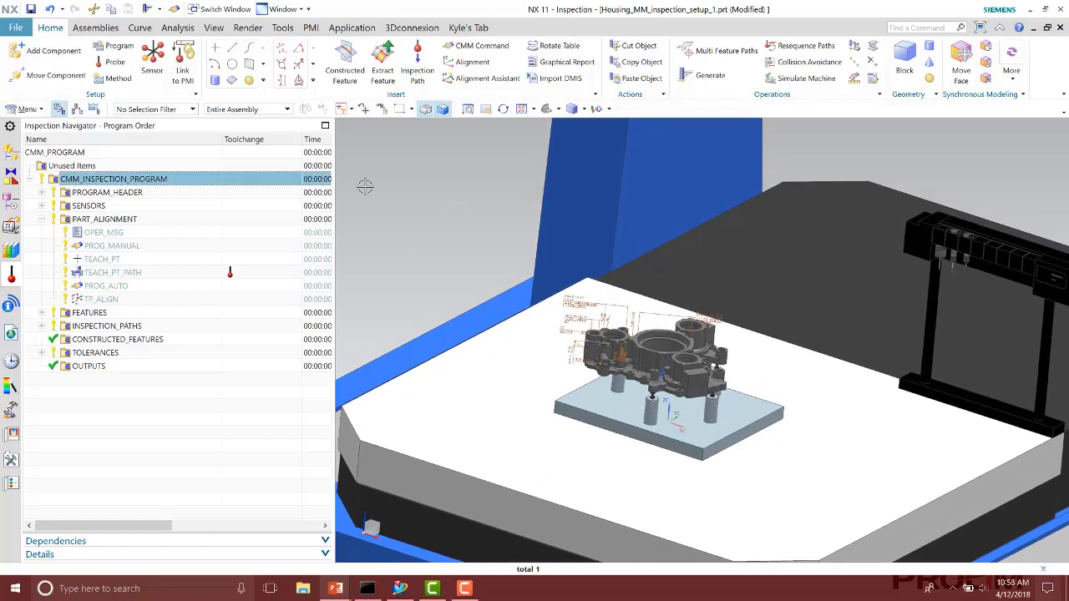
Step: In Collision Avoidance, base the safe plane on the boss top face, accepting the WAVE link
left_click(793, 61)
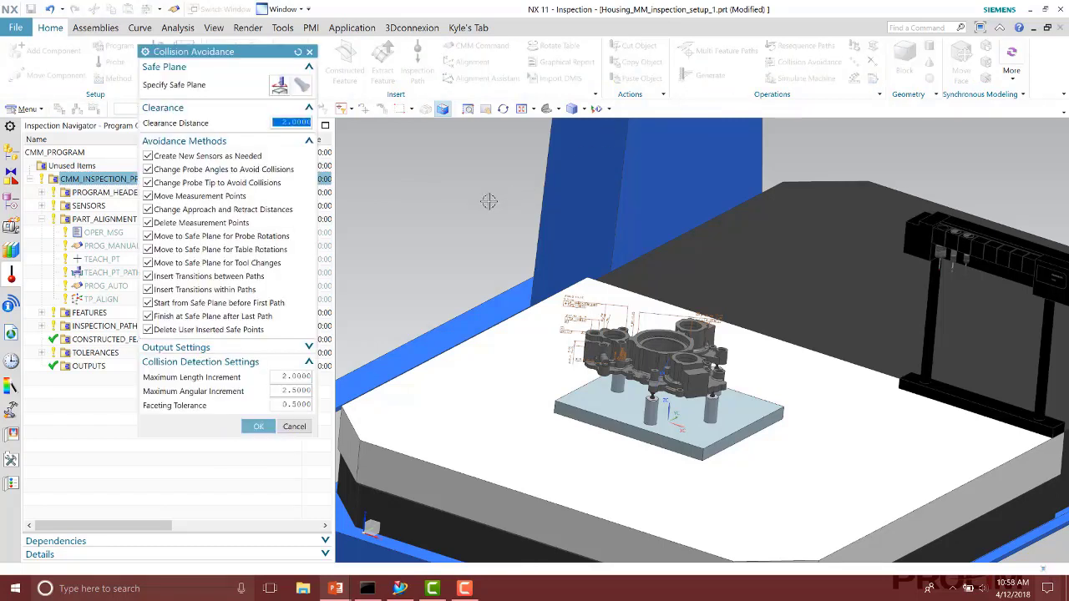
left_click(279, 86)
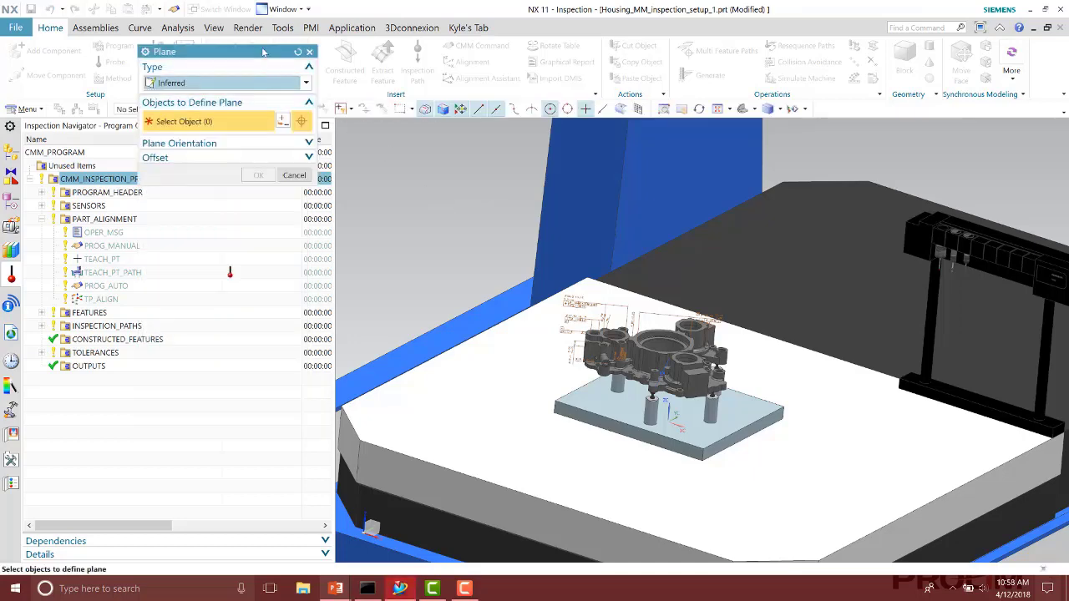
left_click_drag(262, 54, 296, 203)
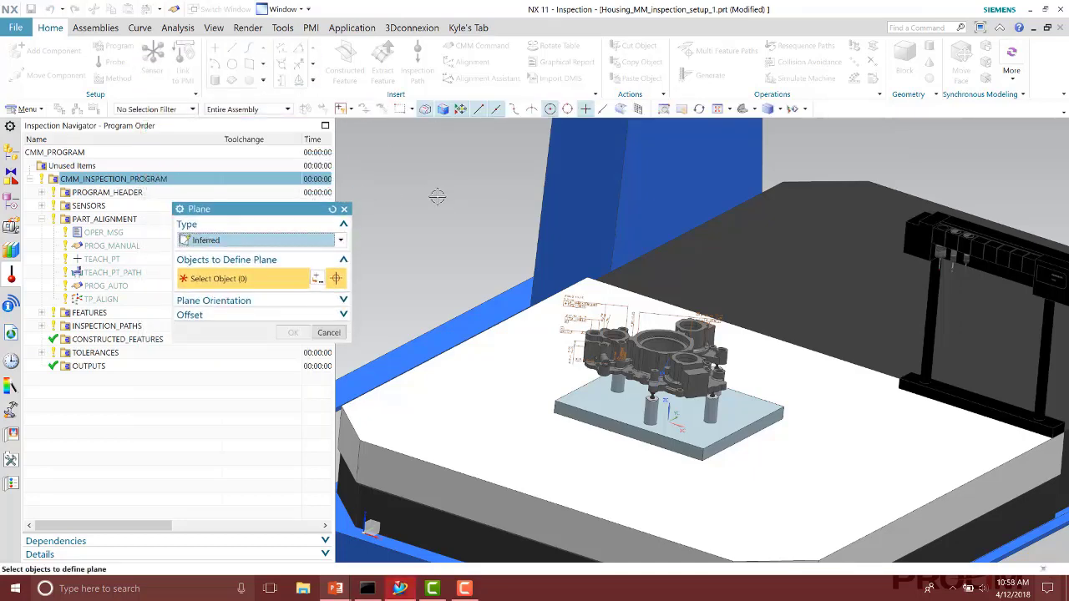
scroll(646, 370, "up", 6)
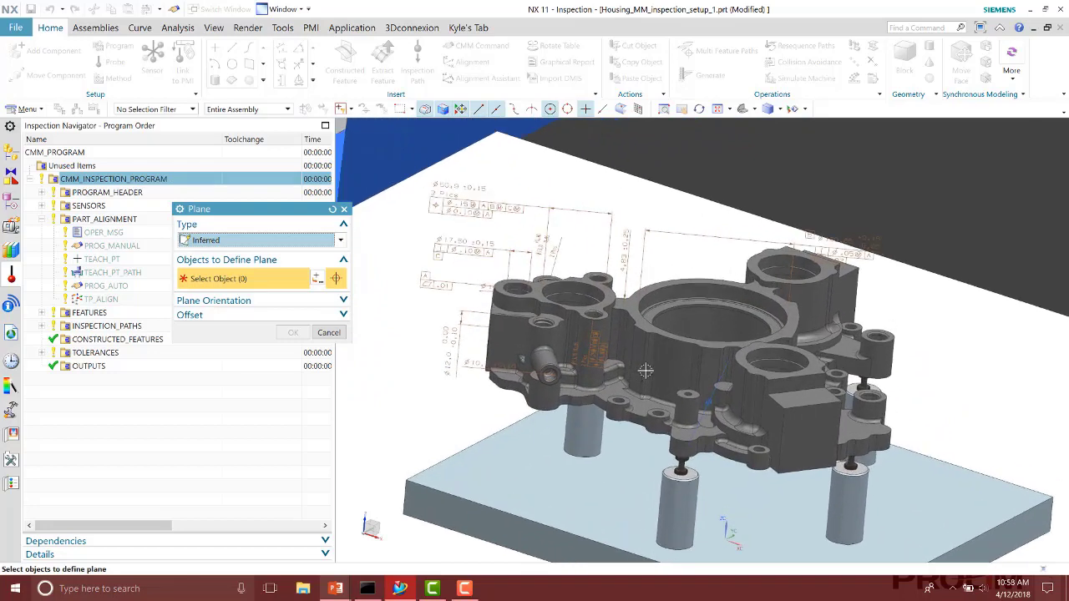
scroll(646, 370, "up", 6)
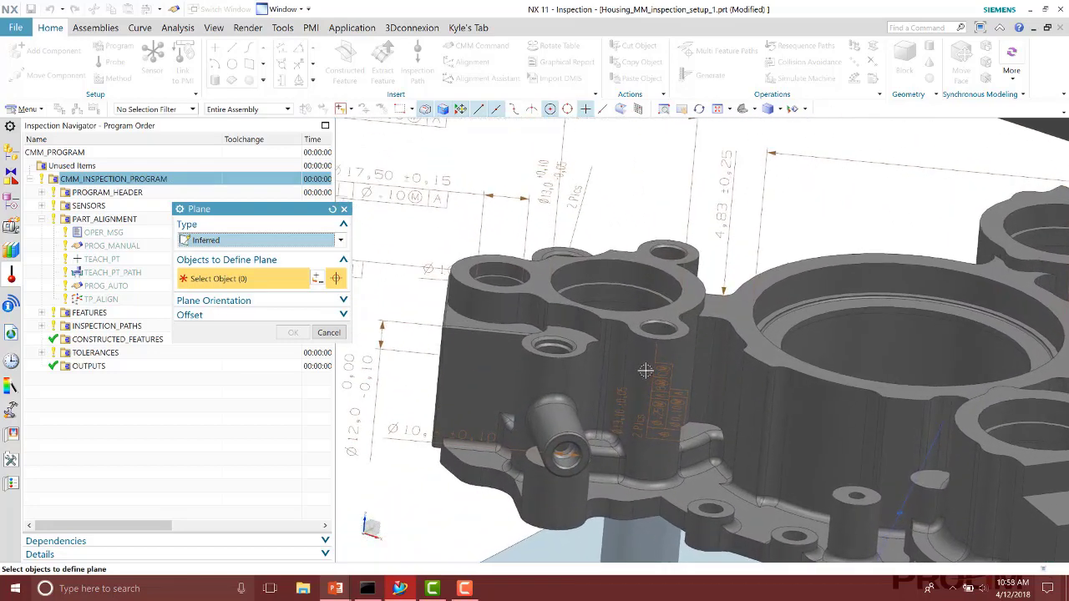
scroll(645, 370, "down", 2)
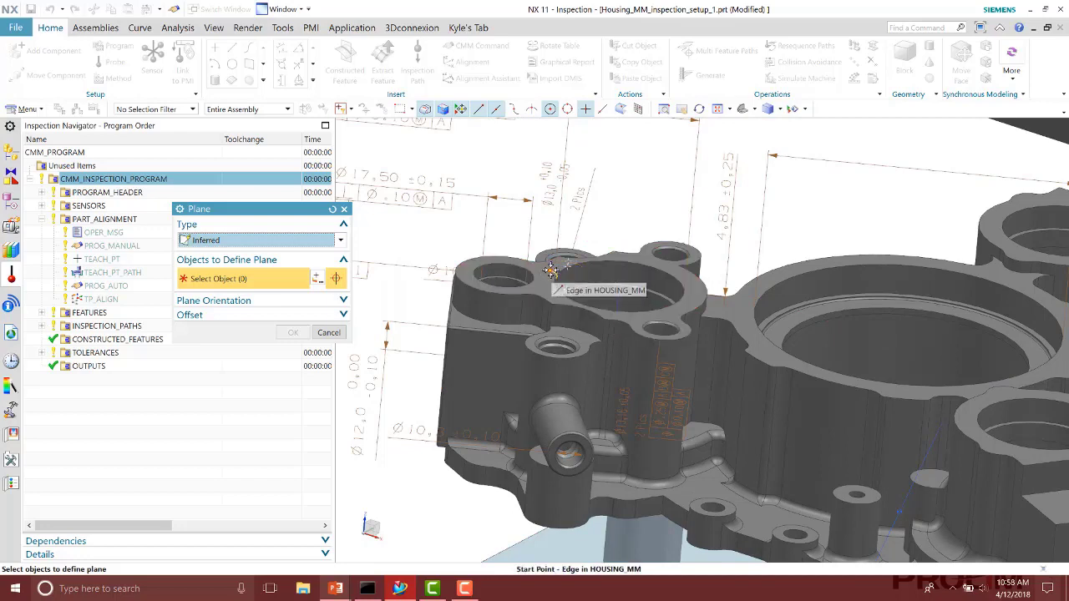
middle_click_drag(551, 288, 697, 321)
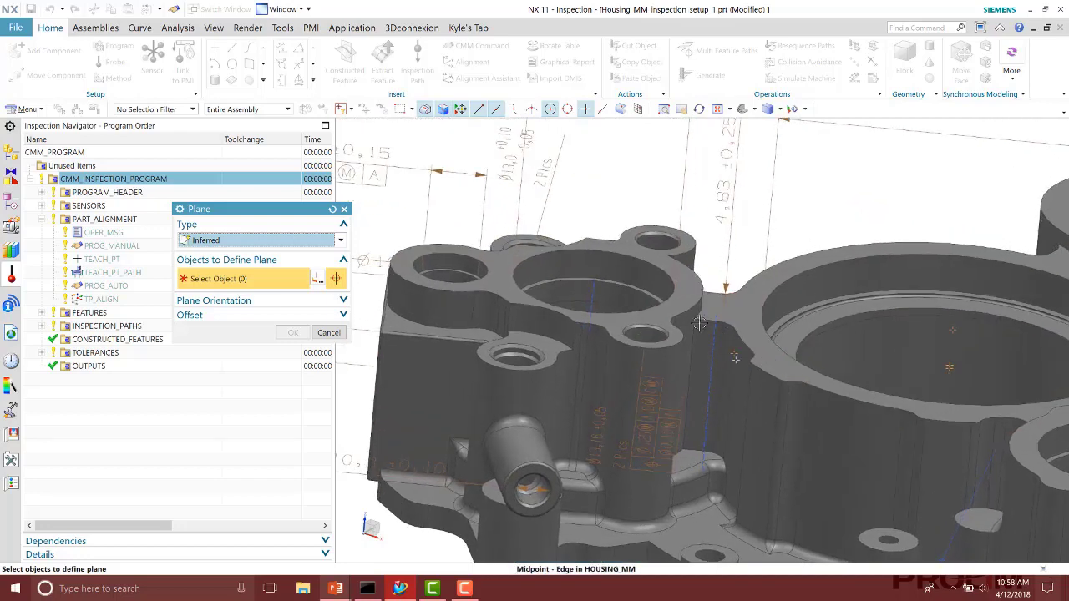
left_click(697, 321)
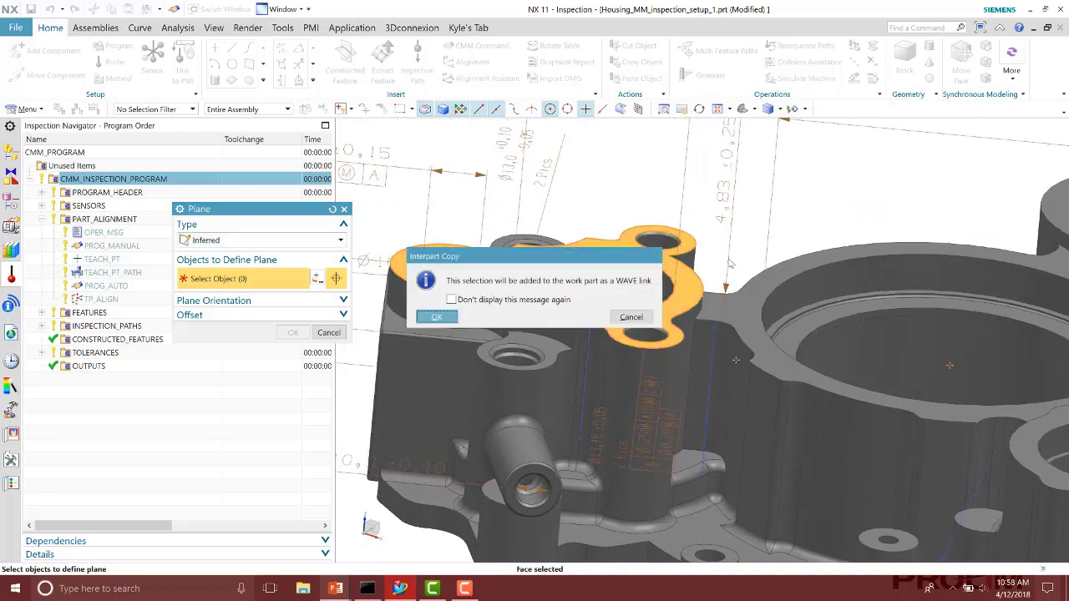
left_click(437, 317)
Step: Offset the safe plane 50 mm and run collision avoidance
type("50")
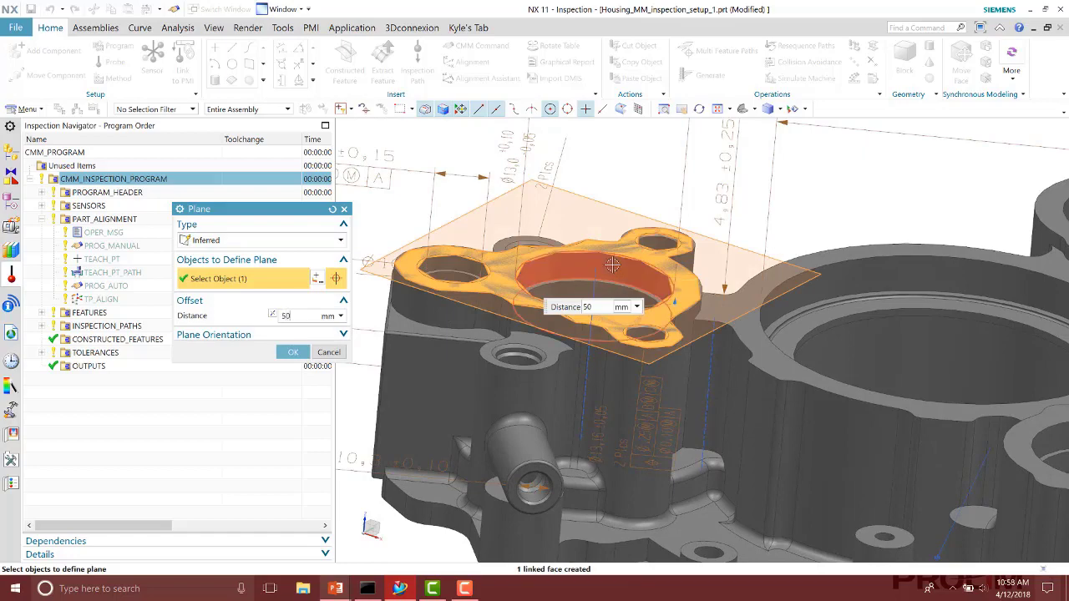
scroll(612, 264, "down", 5)
middle_click(483, 237)
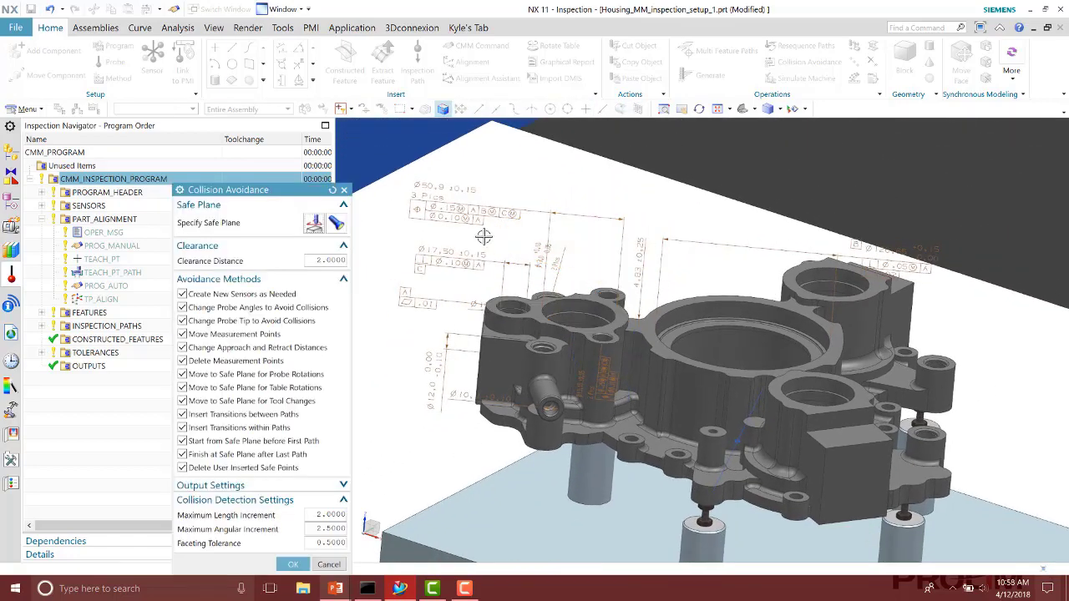
middle_click_drag(483, 237, 496, 261)
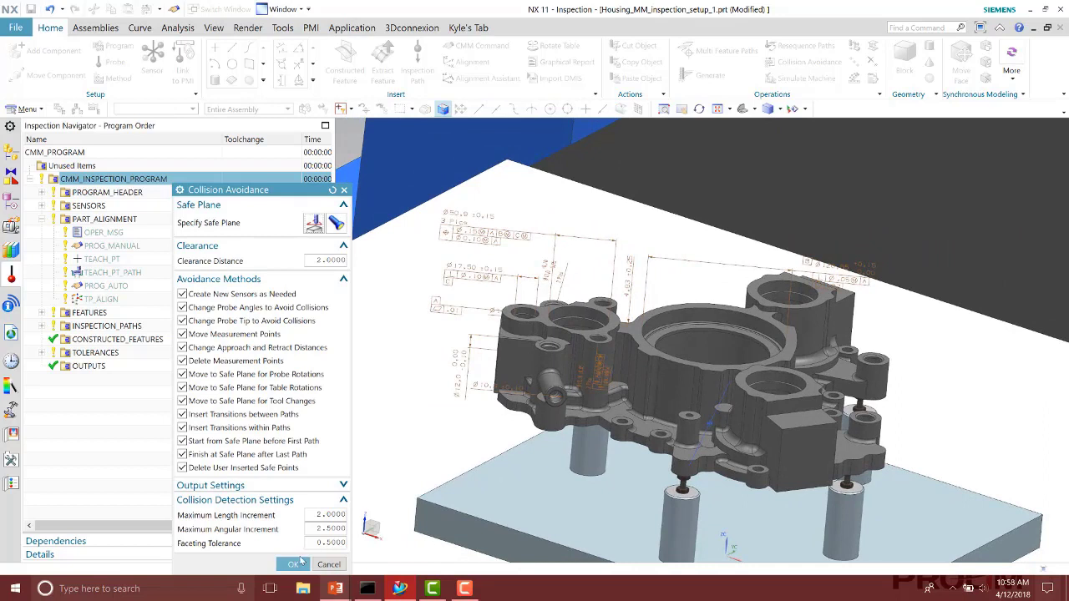
left_click(294, 563)
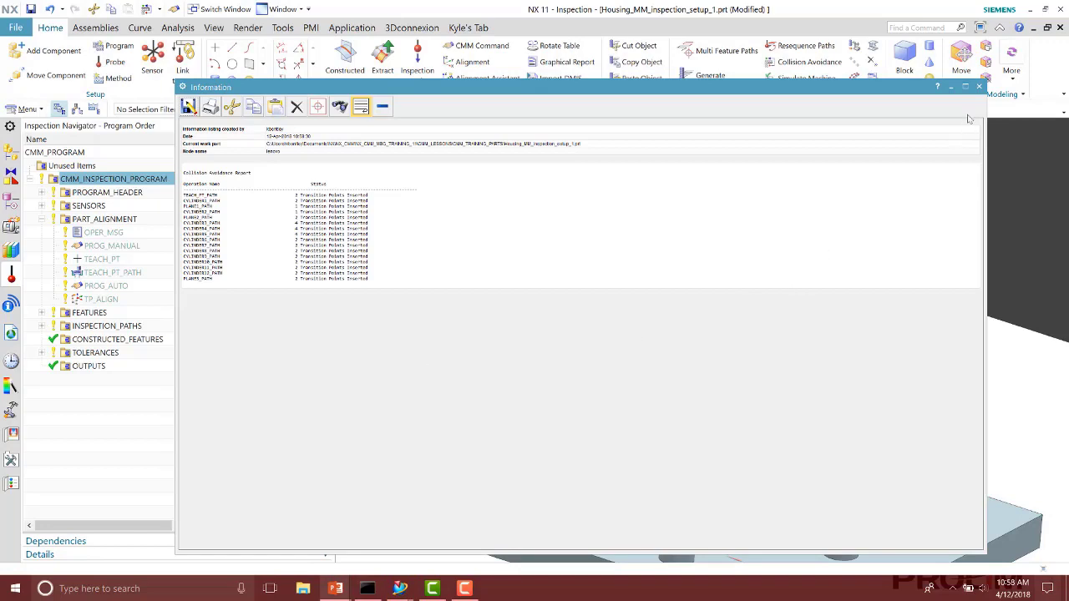
Step: Close the Collision Avoidance Report window
left_click(978, 87)
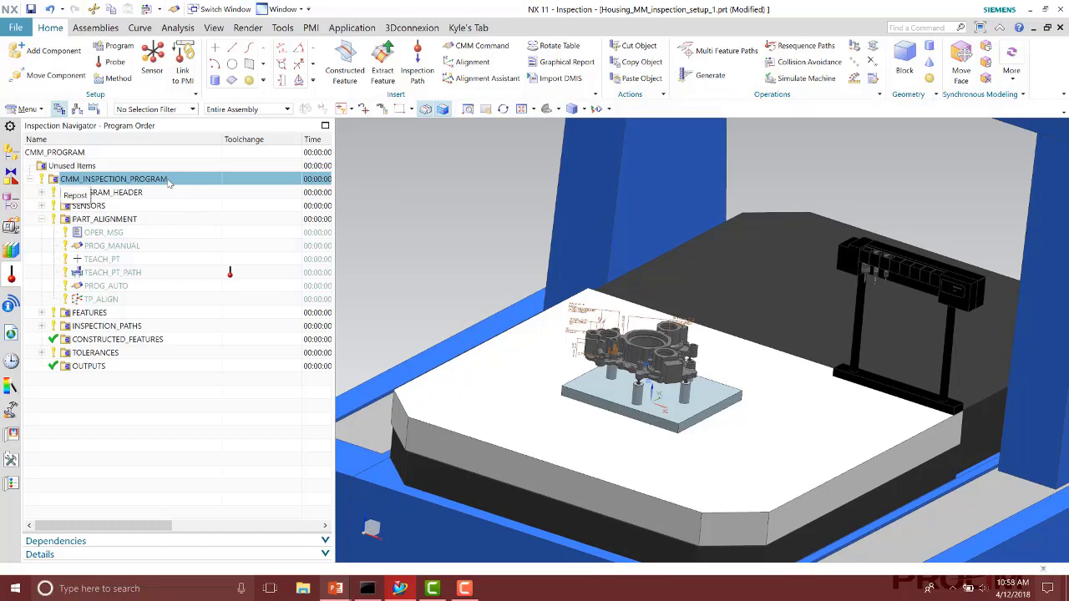
Step: Turn on collision detection with tool-to-part and tool-to-fixture collision pairs in the simulation settings
left_click(802, 78)
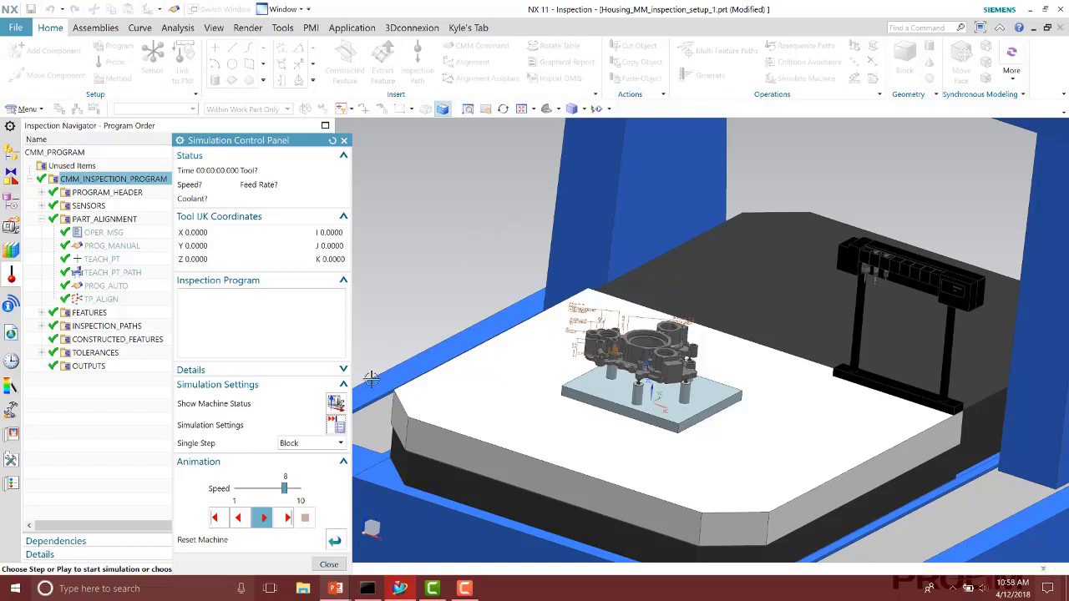
left_click(336, 426)
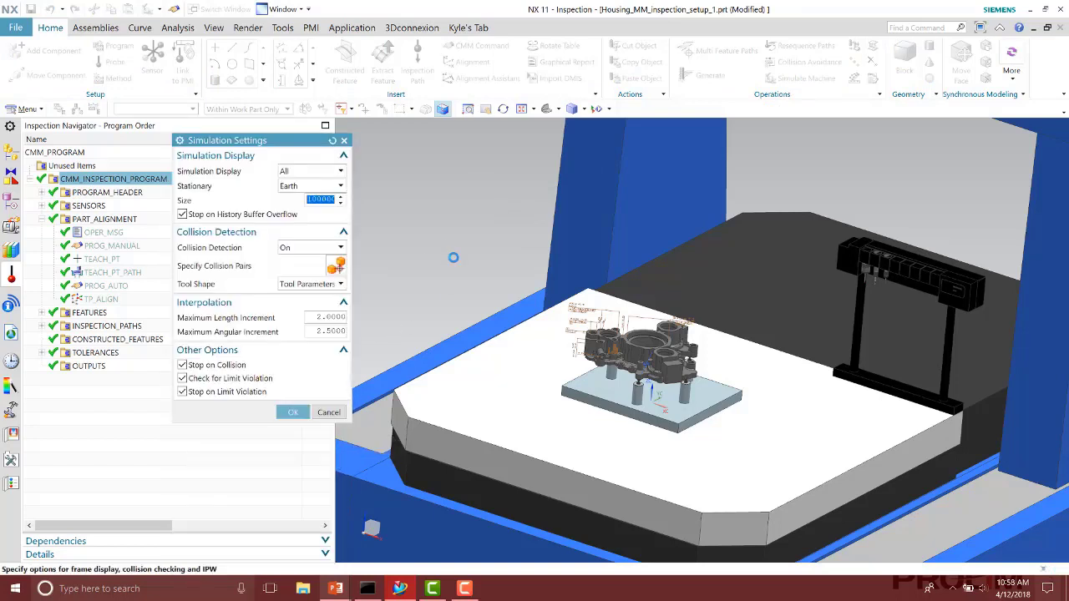
left_click(315, 248)
left_click(309, 260)
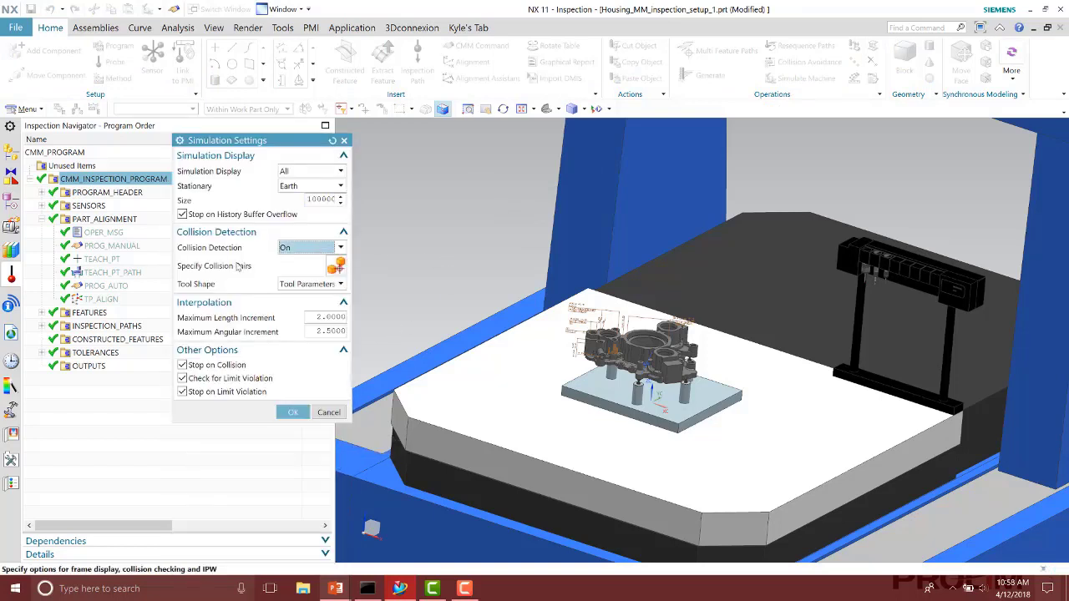
left_click(335, 265)
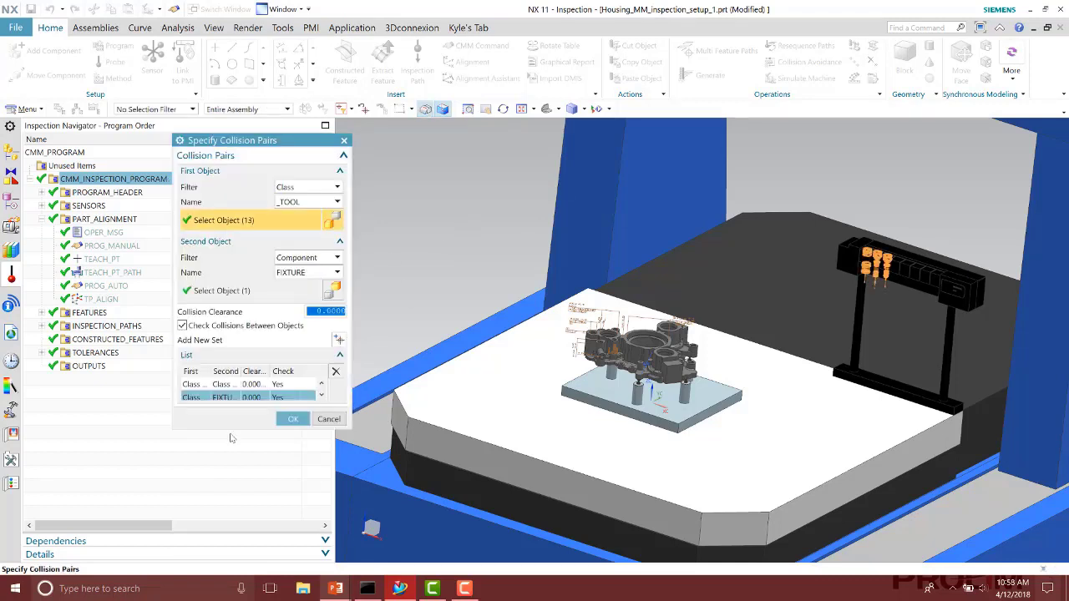
left_click(221, 384)
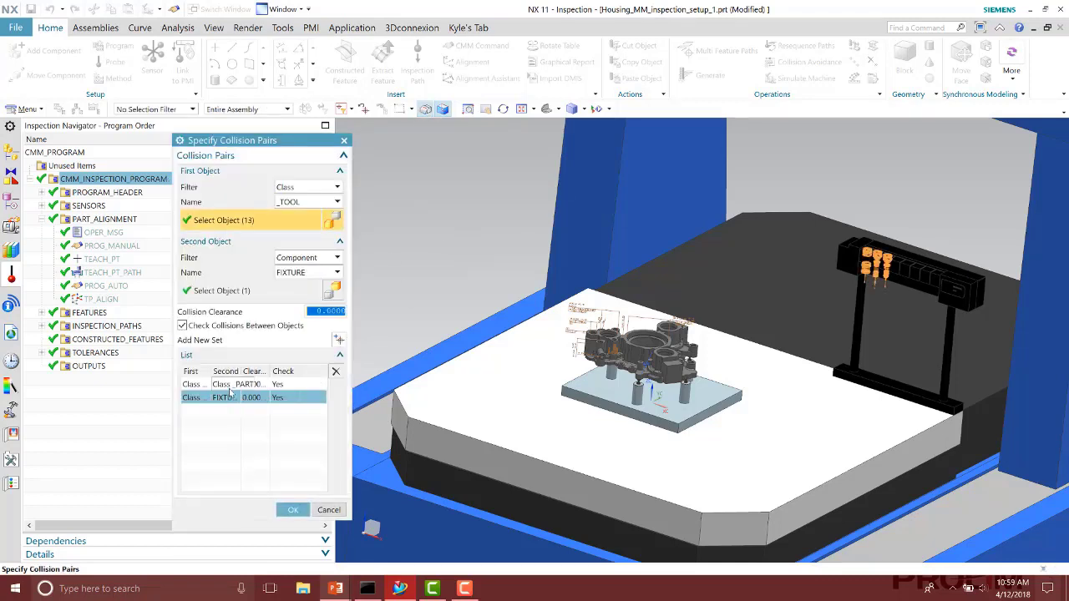
middle_click_drag(424, 239, 446, 224)
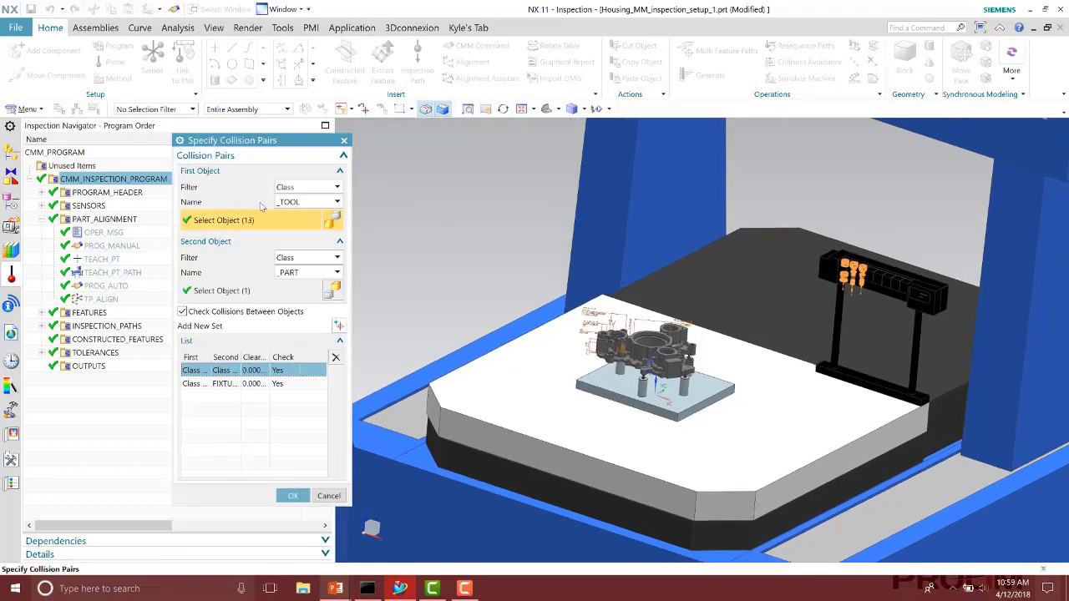
left_click(250, 385)
left_click(292, 496)
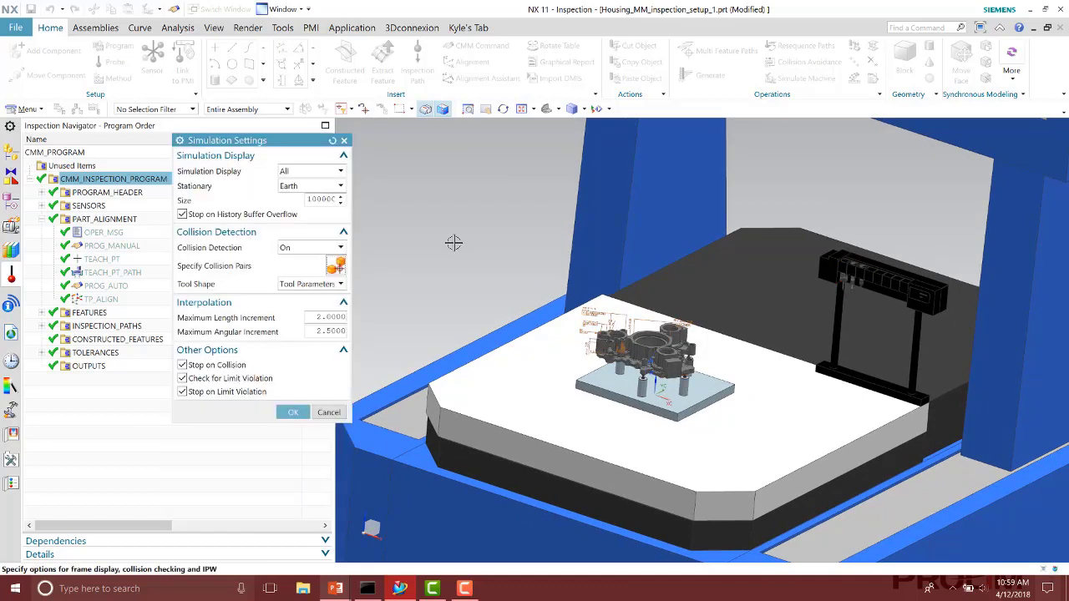
middle_click_drag(454, 242, 453, 221)
left_click(292, 412)
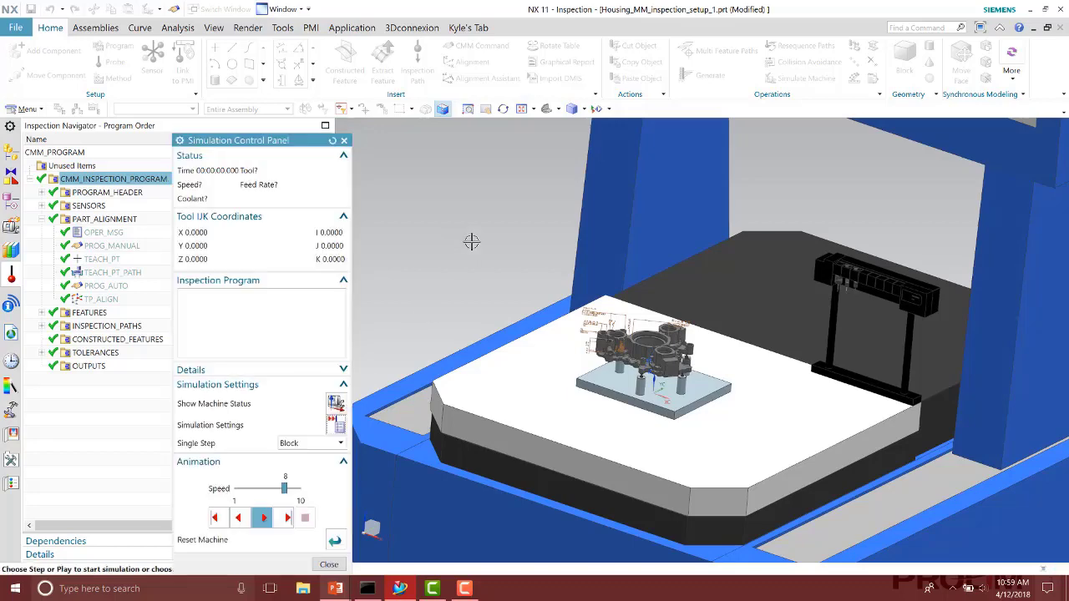
Step: Play the machine simulation to the end and close the Simulation Control Panel
mouse_move(470, 241)
middle_mouse_down()
mouse_move(475, 231)
mouse_move(477, 260)
middle_mouse_up()
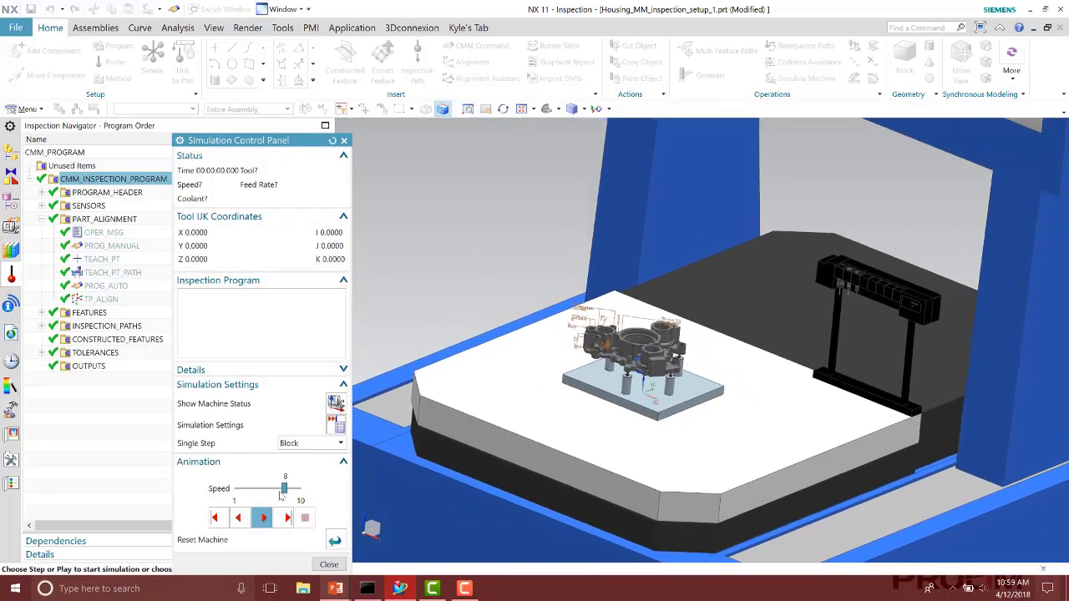
key("Return")
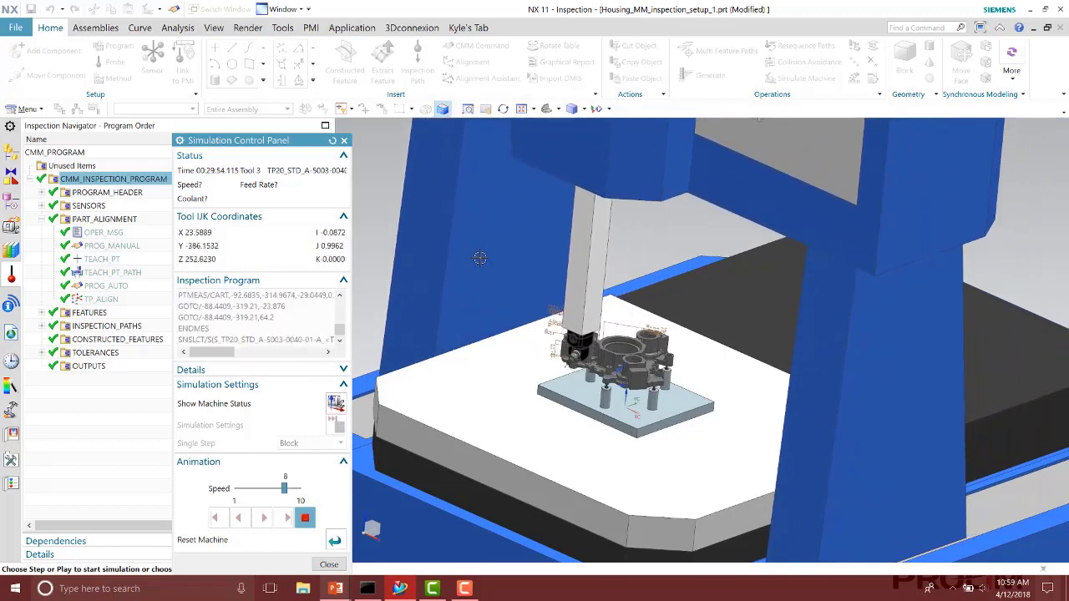
scroll(480, 258, "down", 2)
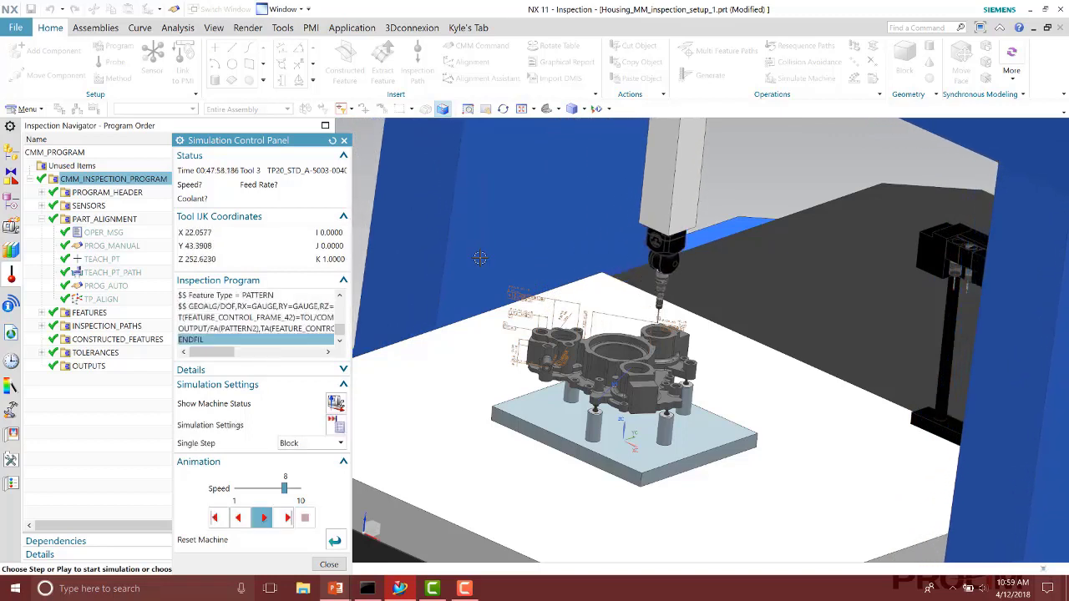
left_click(328, 564)
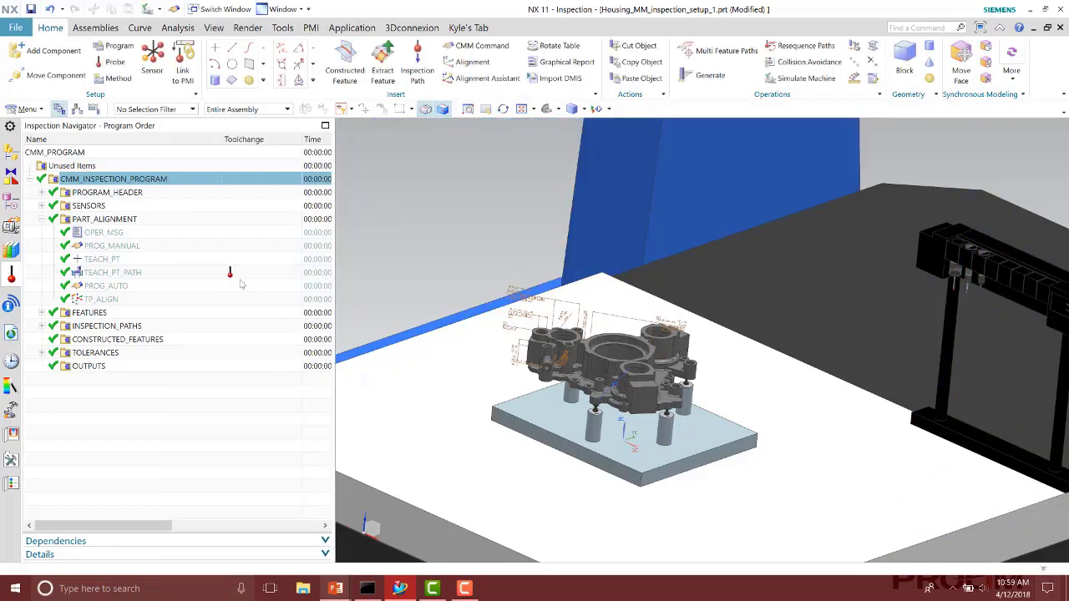
Step: Post-process CMM_INSPECTION_PROGRAM with the PC-DMIS postprocessor to generate its DMIS output
right_click(144, 181)
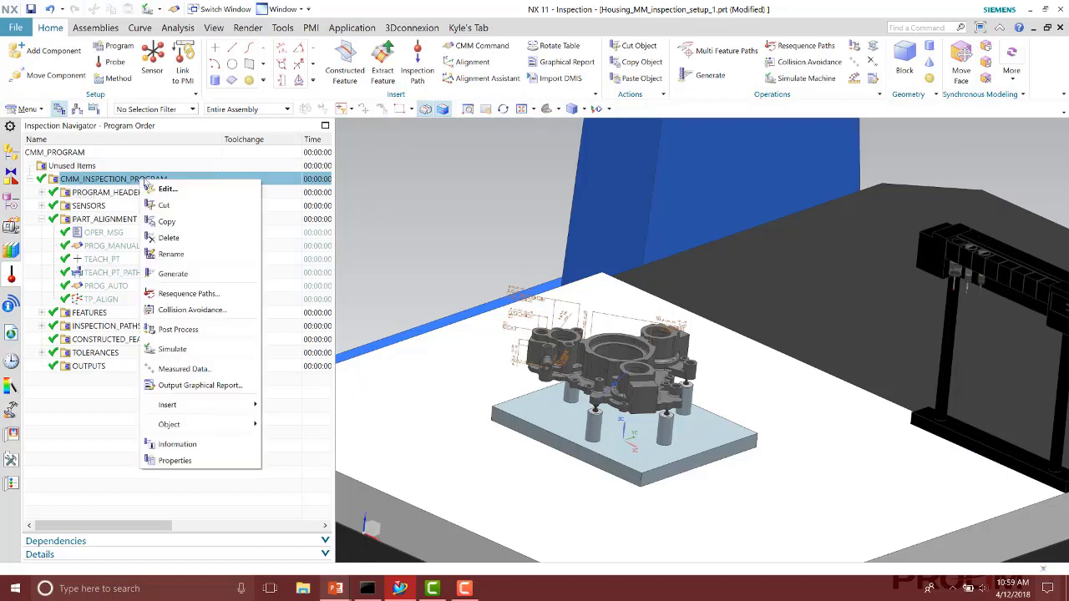
left_click(178, 329)
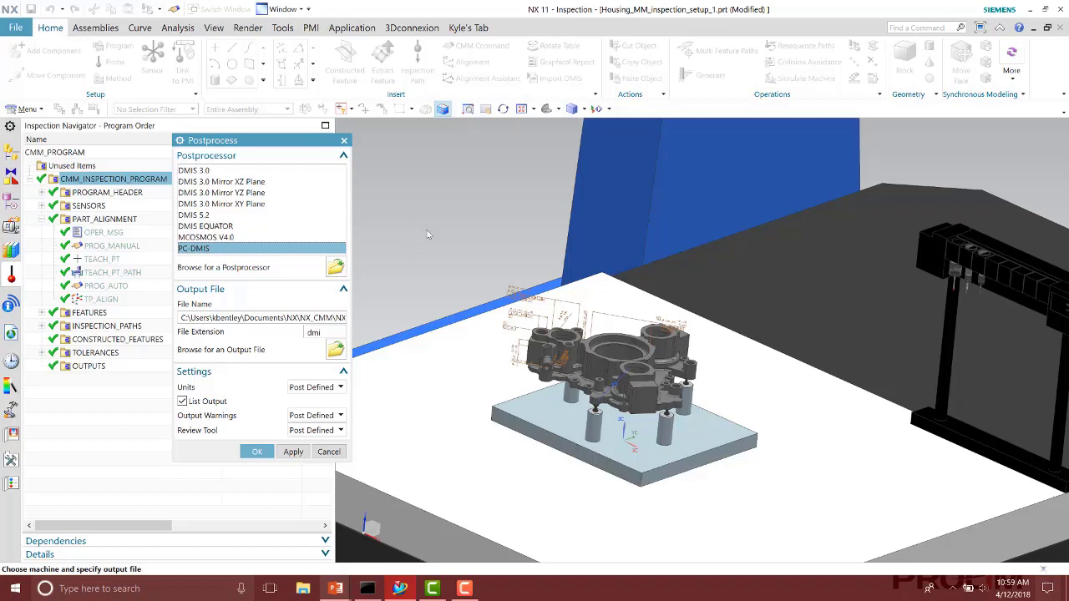
left_click(224, 238)
left_click(210, 249)
left_click(257, 451)
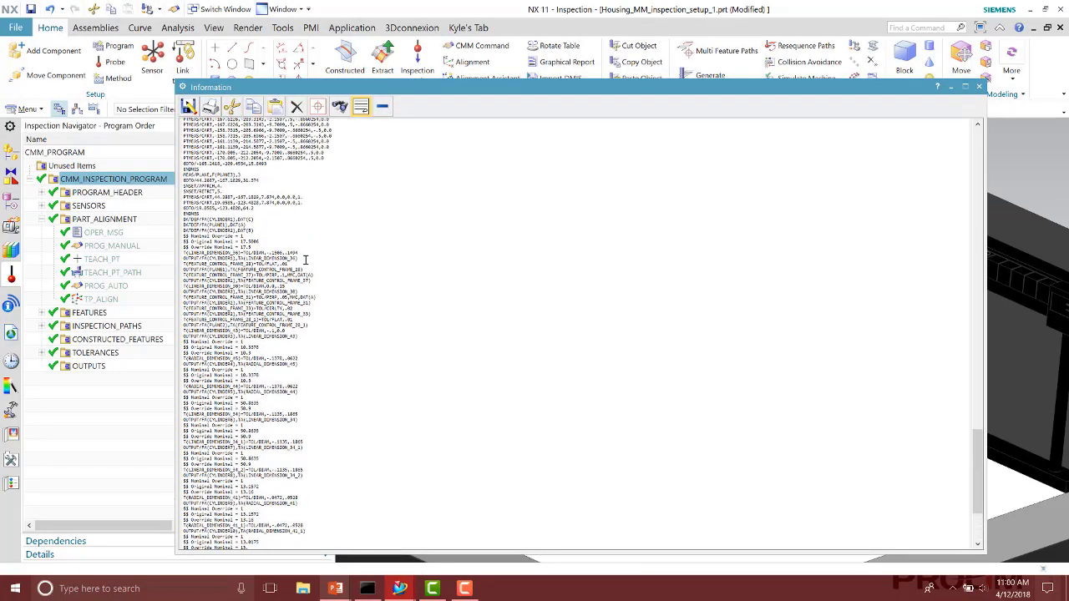
Step: Scroll back up through the DMIS code listing, then close the Information window
scroll(305, 259, "up", 15)
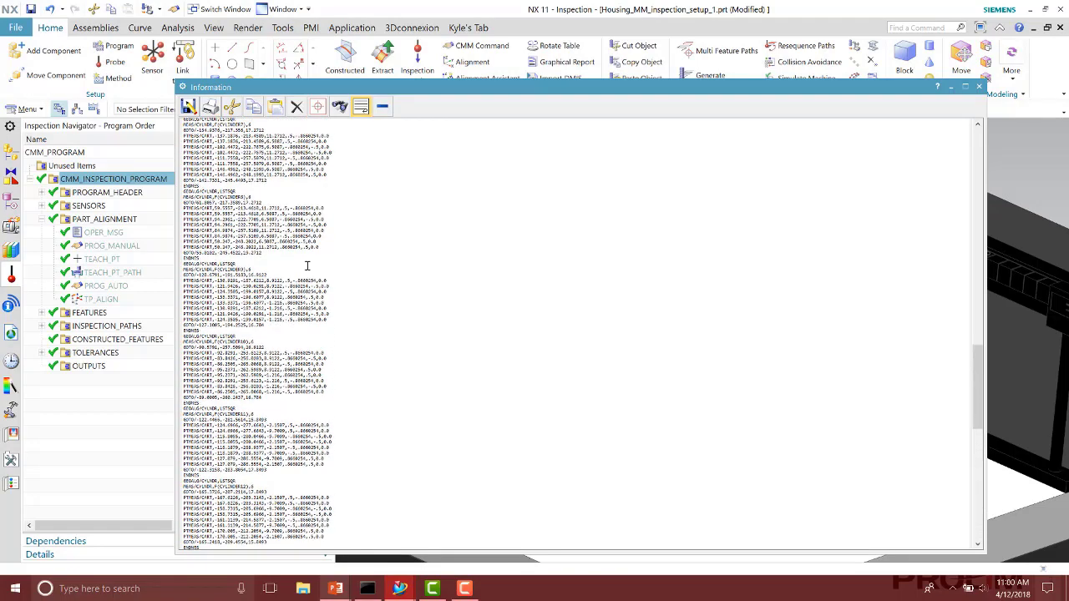
scroll(307, 266, "up", 6)
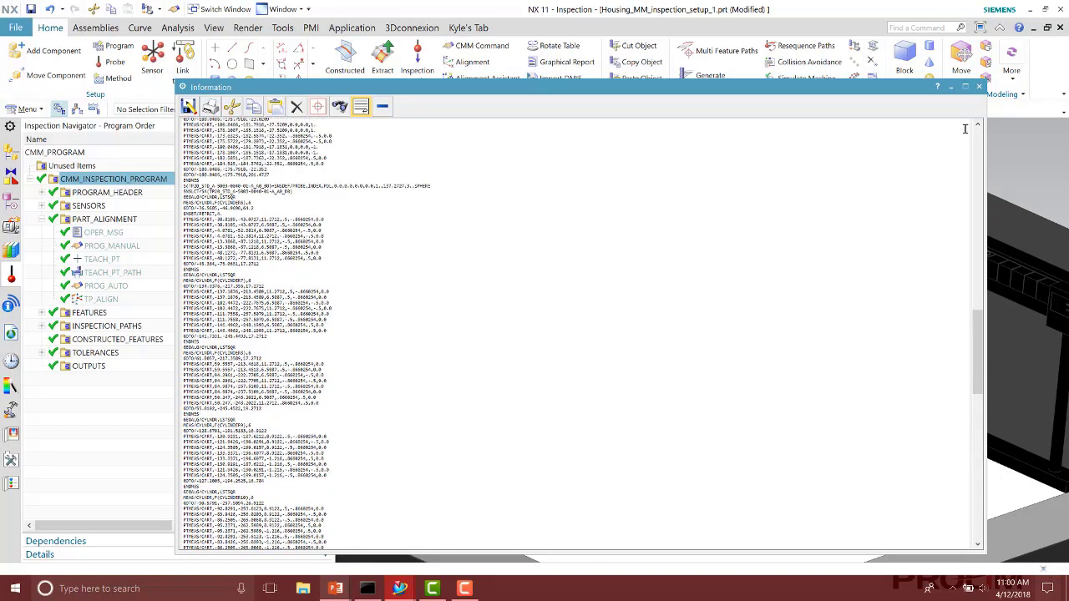
left_click(978, 86)
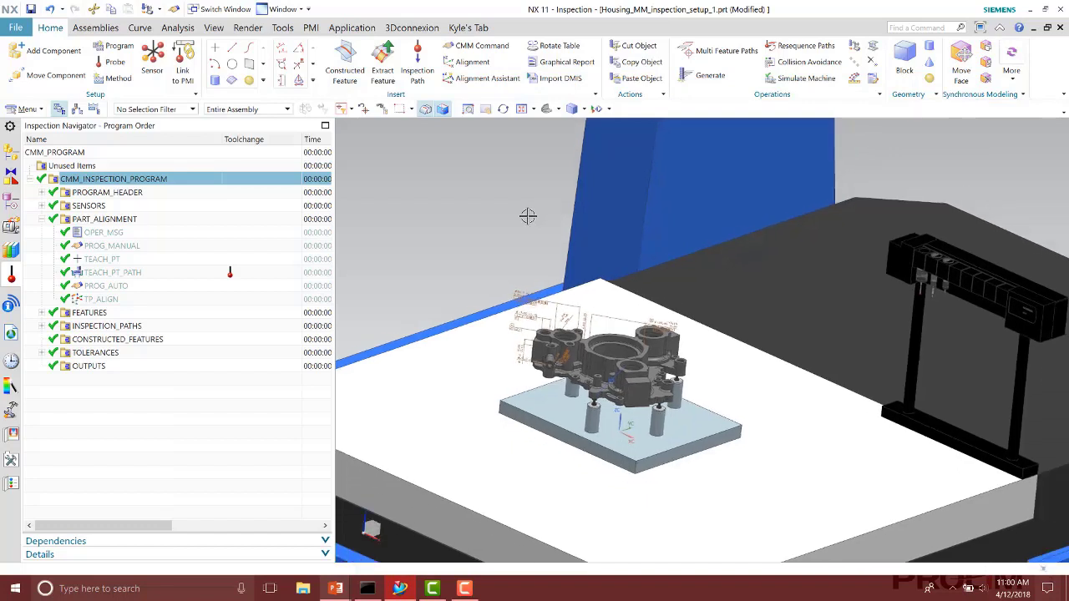